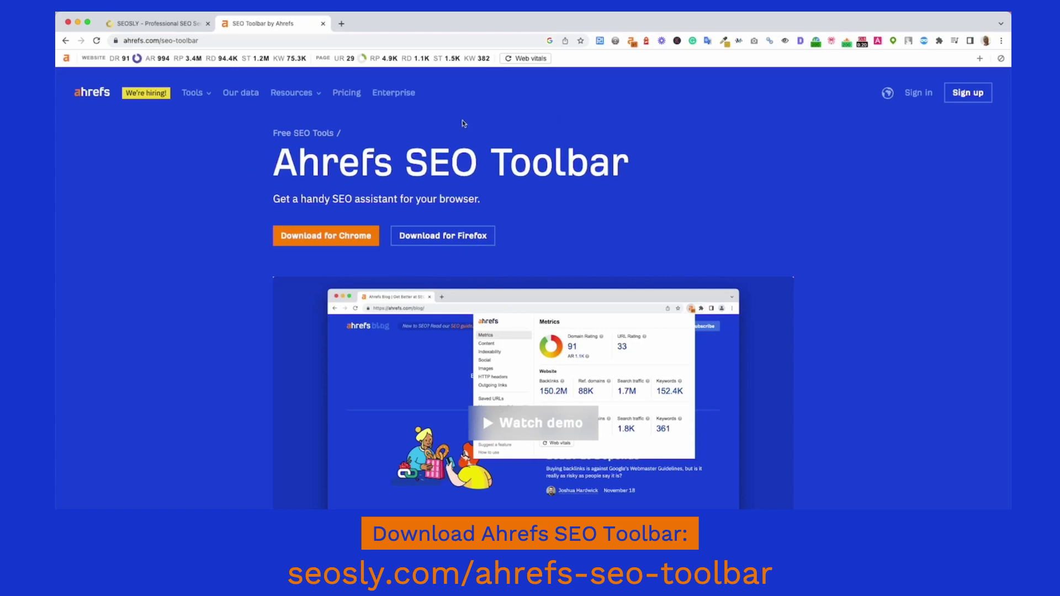
Look over the Ahrefs SEO Toolbar page, including its Chrome and Firefox download options and the demo preview
scroll(428, 208, down, 4)
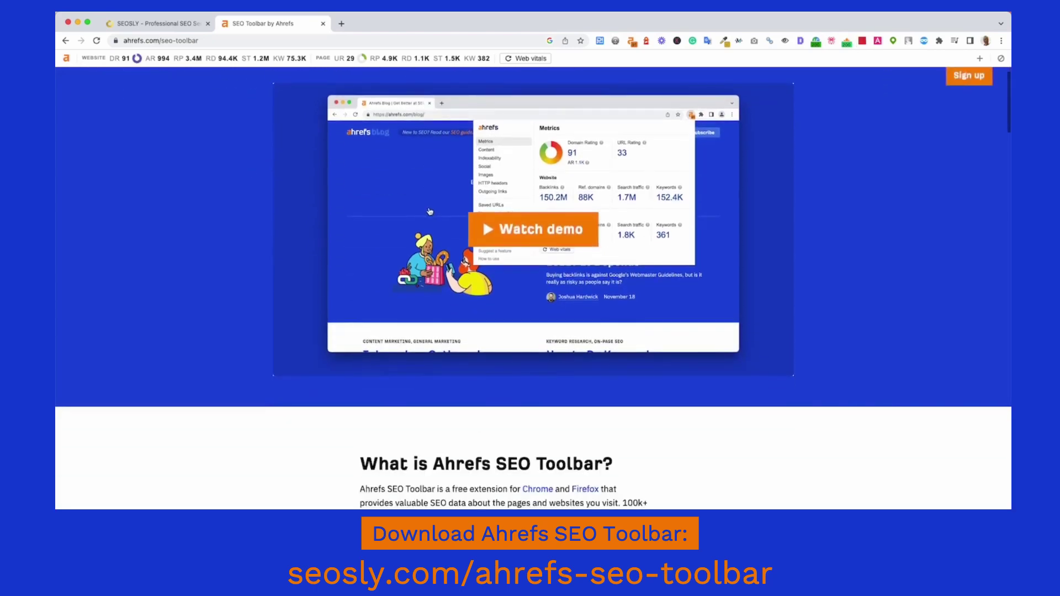
scroll(432, 211, down, 1)
scroll(431, 211, up, 5)
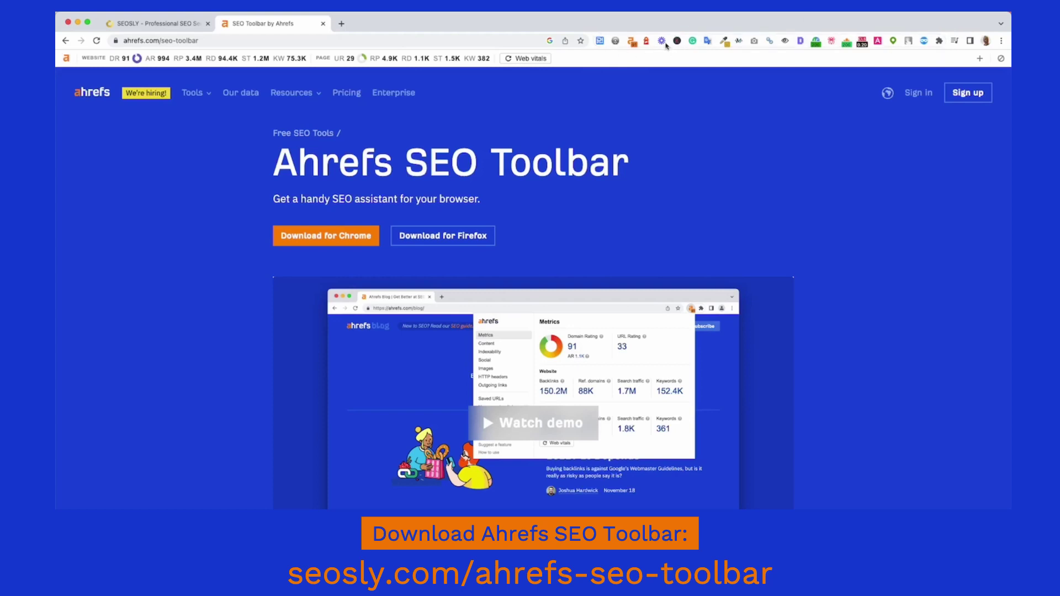
scroll(341, 168, down, 2)
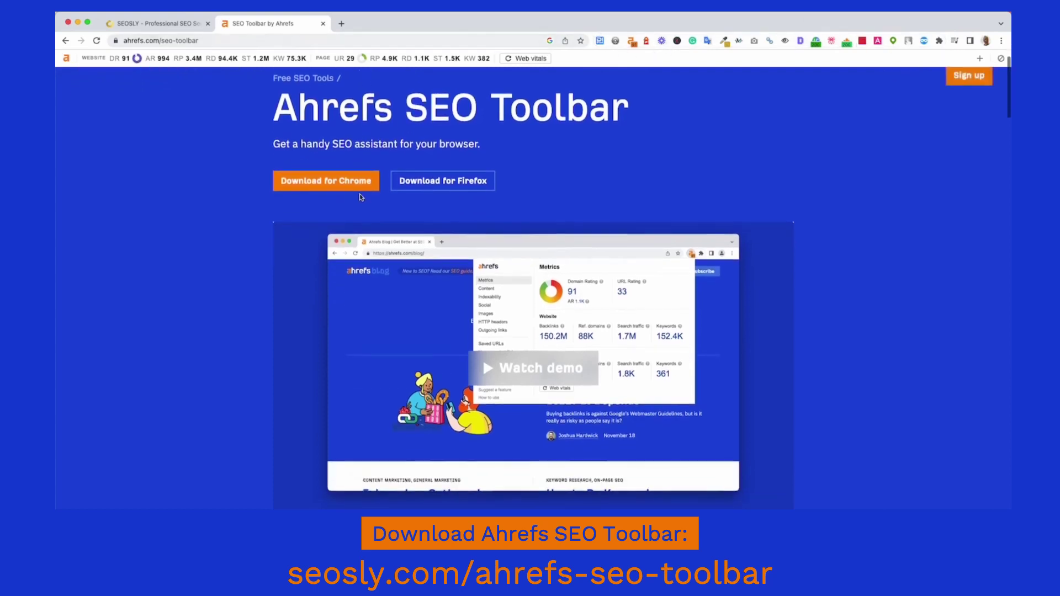
scroll(290, 286, up, 2)
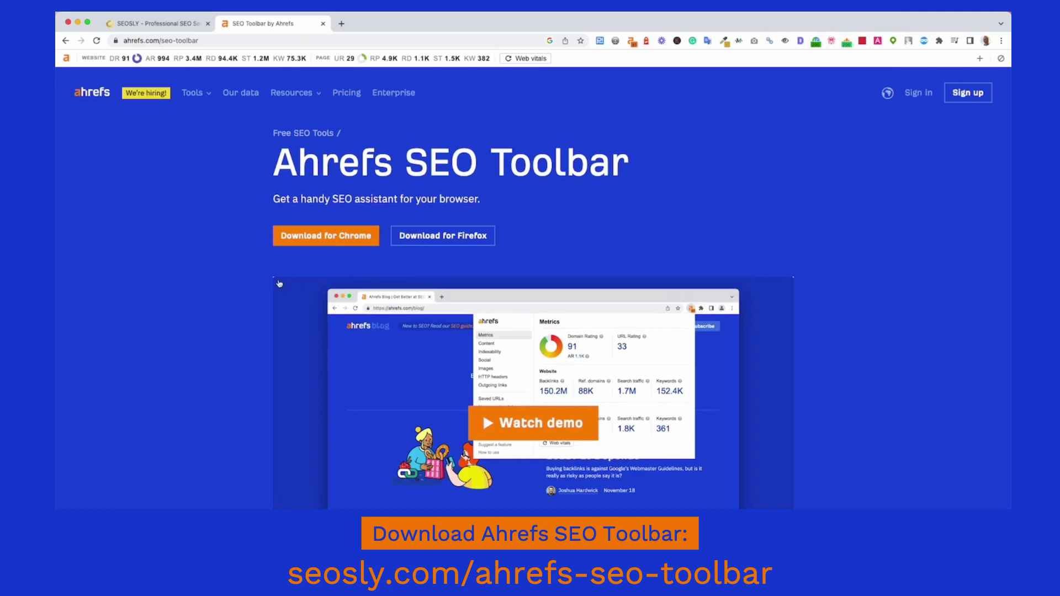
scroll(325, 135, down, 10)
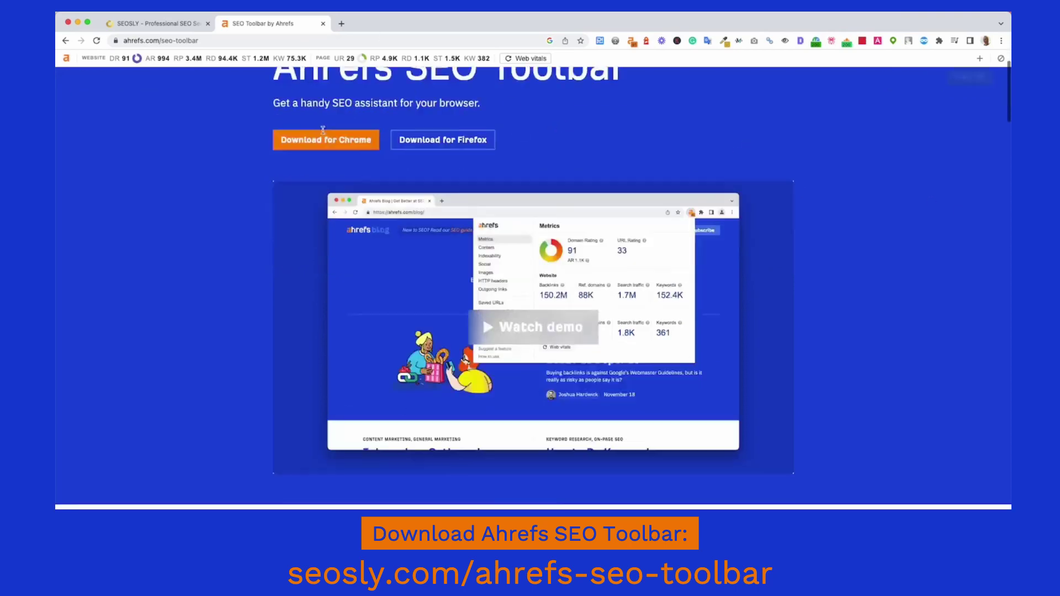
scroll(325, 135, up, 10)
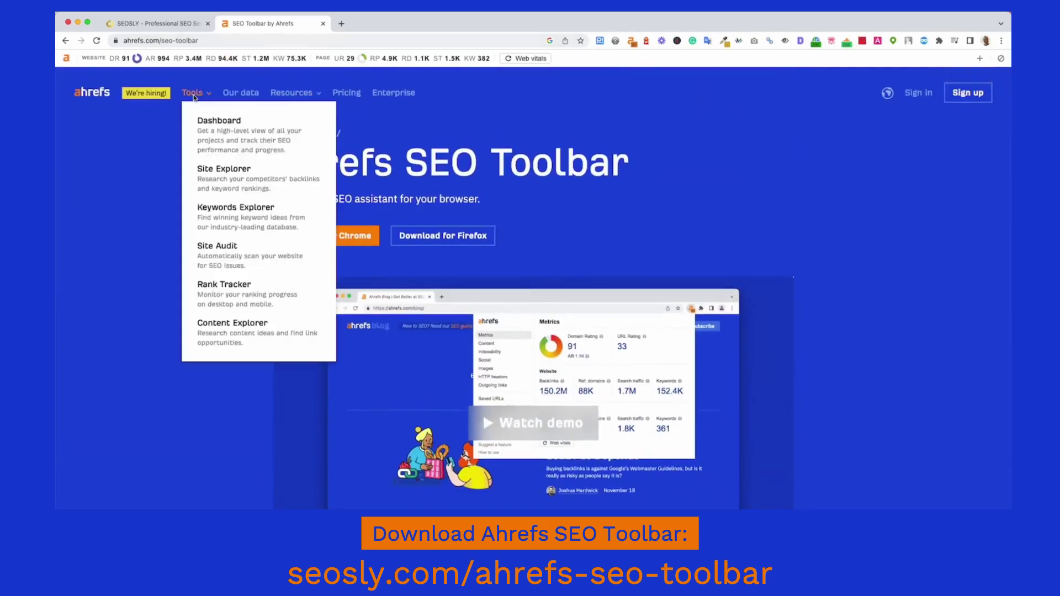
Switch to the seosly.com page and show its Metrics report in the Ahrefs SEO Toolbar
click(155, 23)
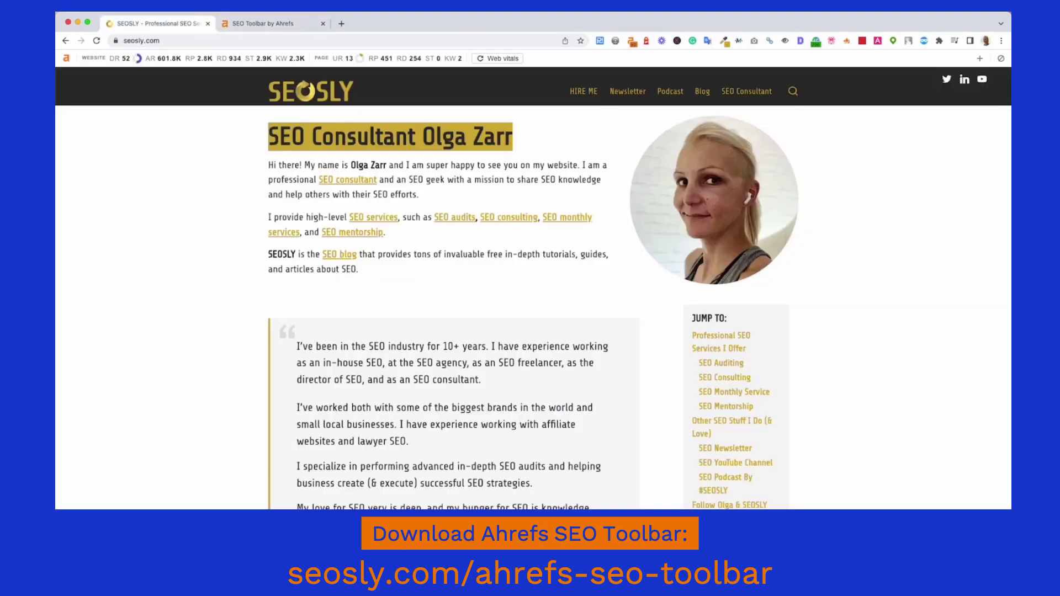
scroll(423, 142, down, 1)
scroll(423, 142, up, 1)
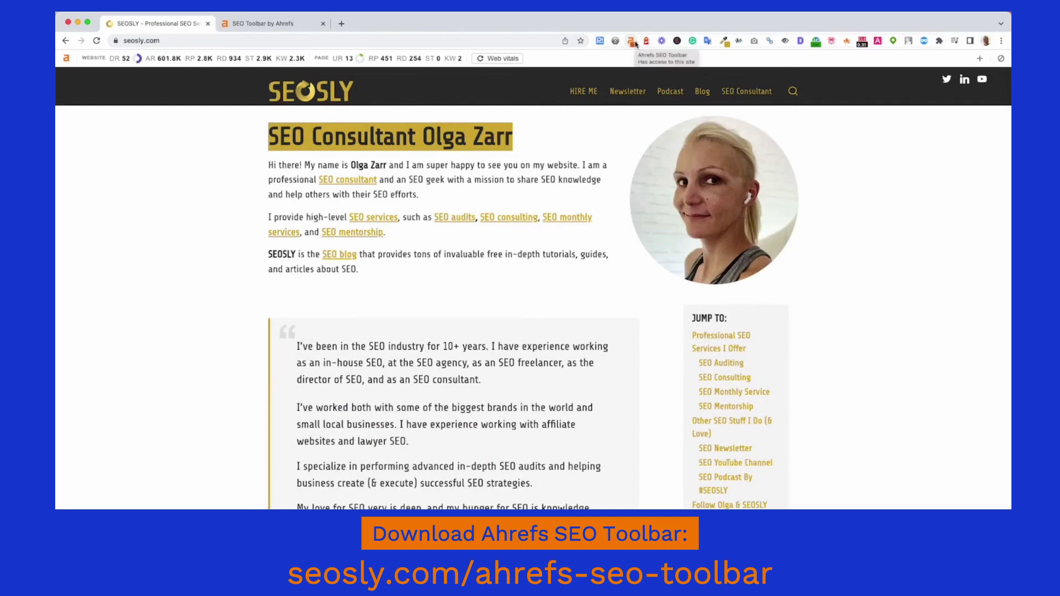
click(633, 42)
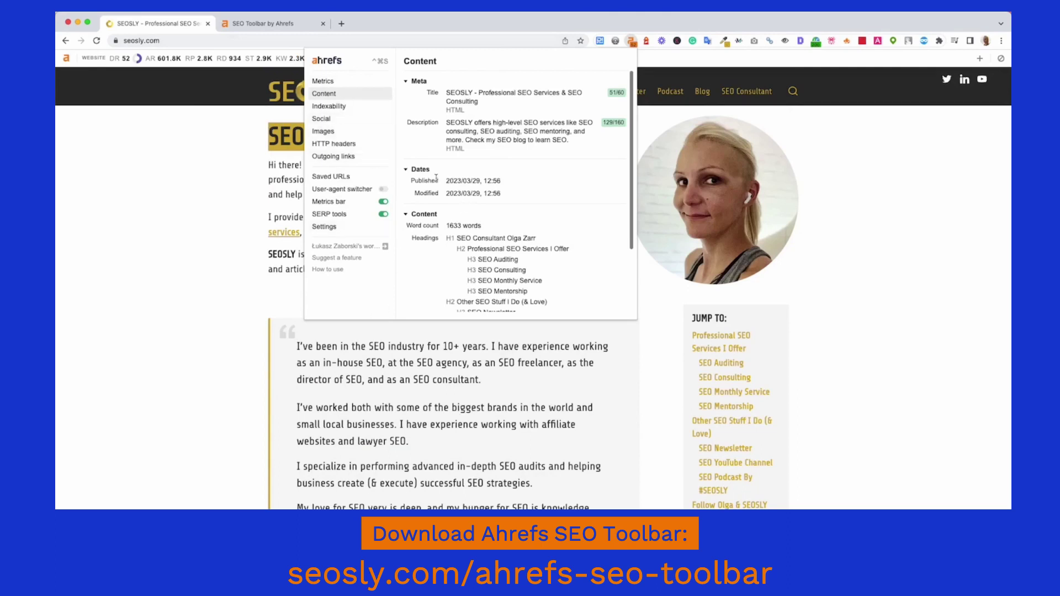
click(347, 86)
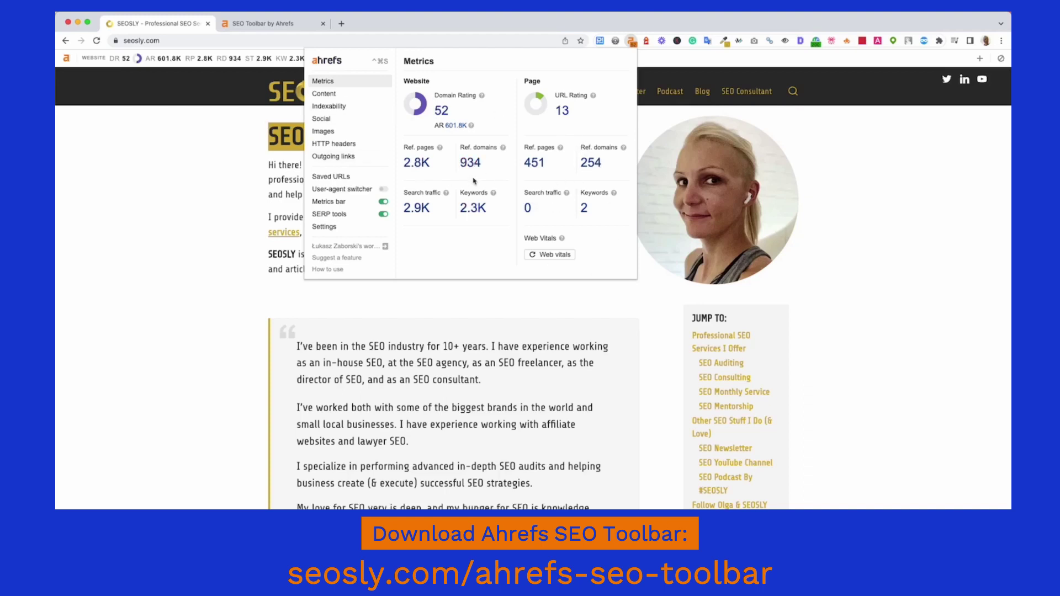
Set the color theme of the Ahrefs metrics bar to Dark
click(339, 209)
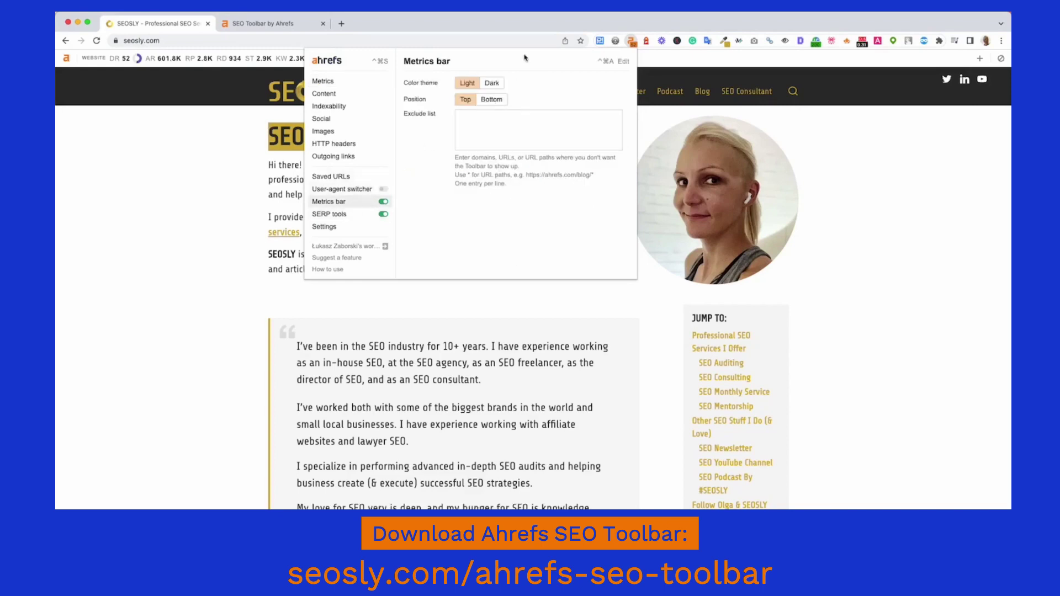
click(499, 84)
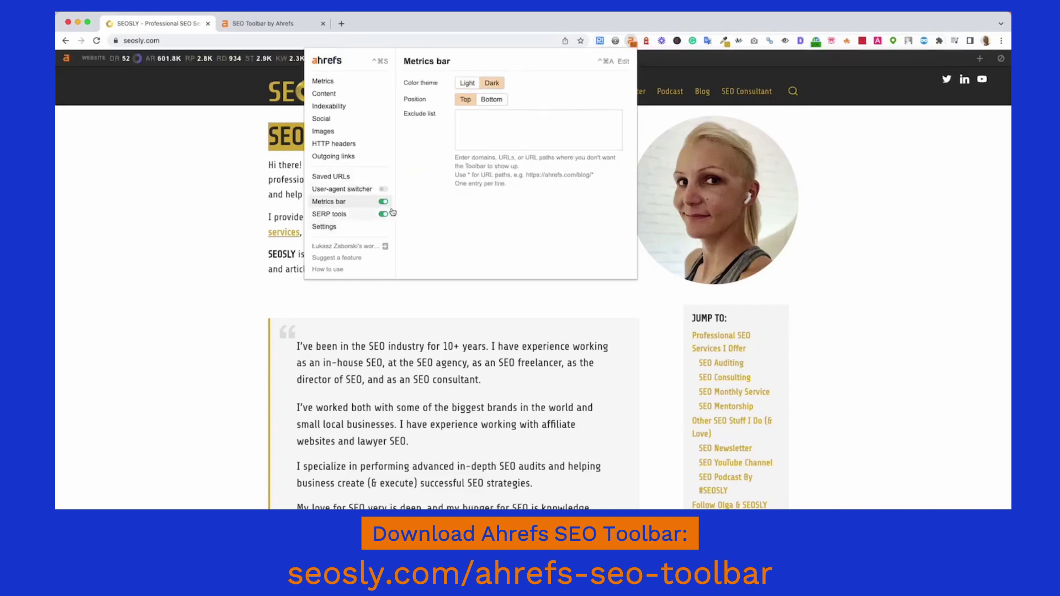
Review the website-level and page-level SEO metrics for seosly.com, and close the toolbar popup
click(347, 84)
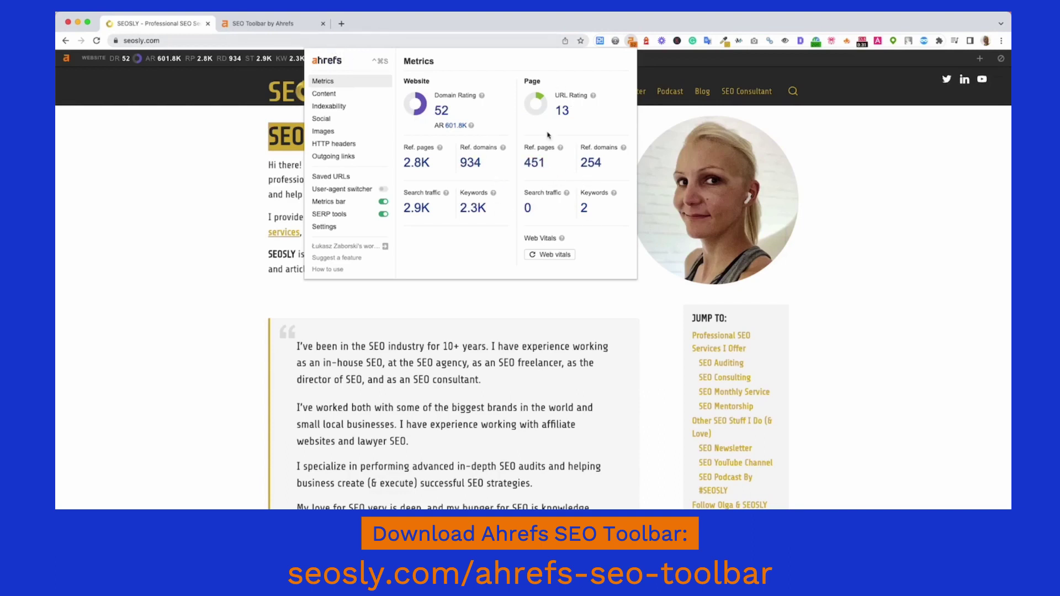
click(631, 44)
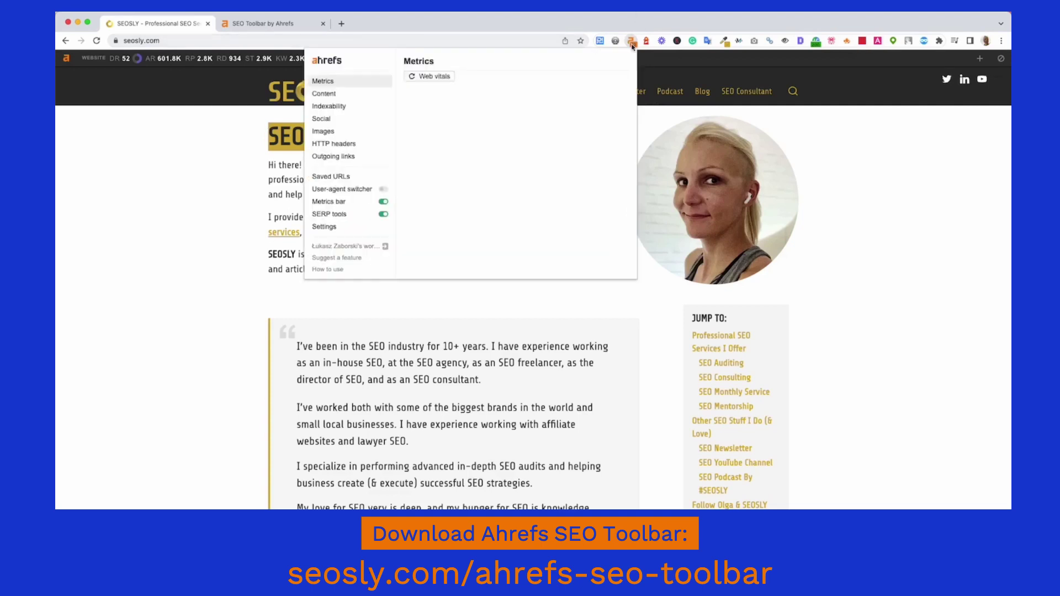
click(332, 94)
click(342, 80)
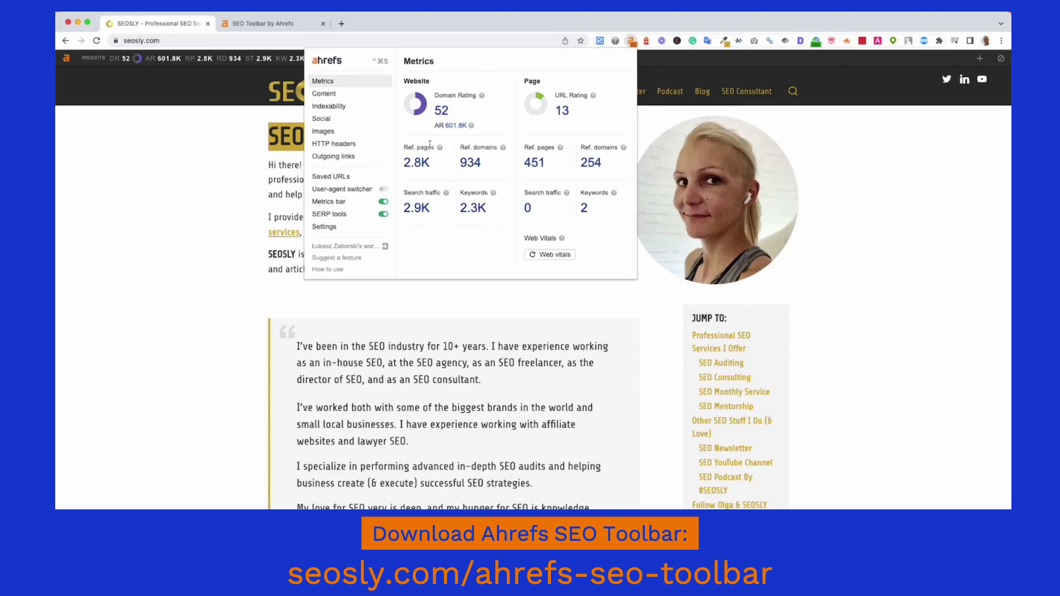
click(254, 211)
scroll(237, 188, down, 10)
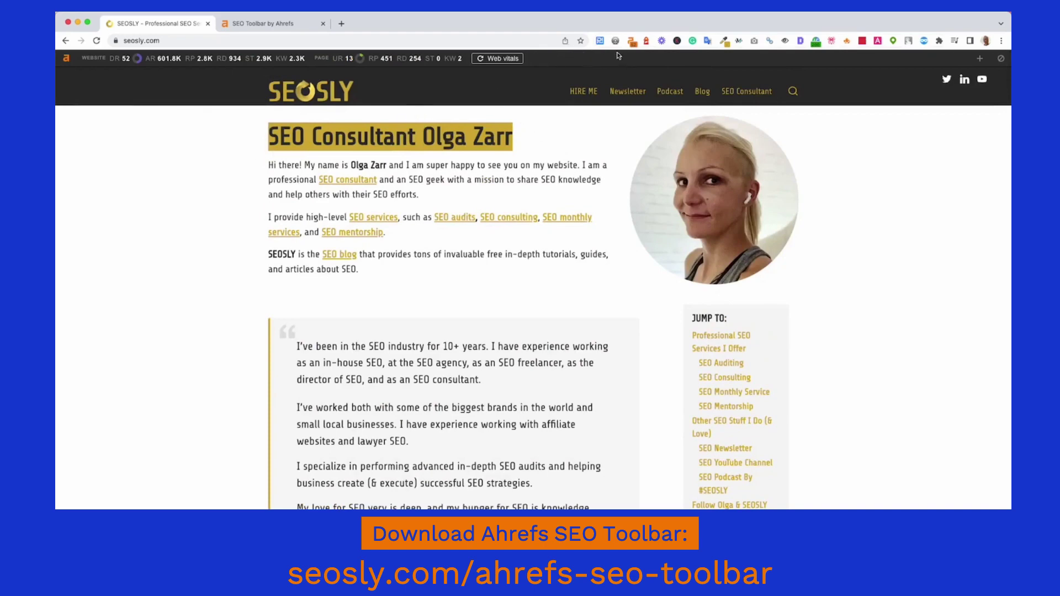
Load the page's Web Vitals in the metrics bar and compare them with the separate Core Web Vitals extension's metrics
click(502, 59)
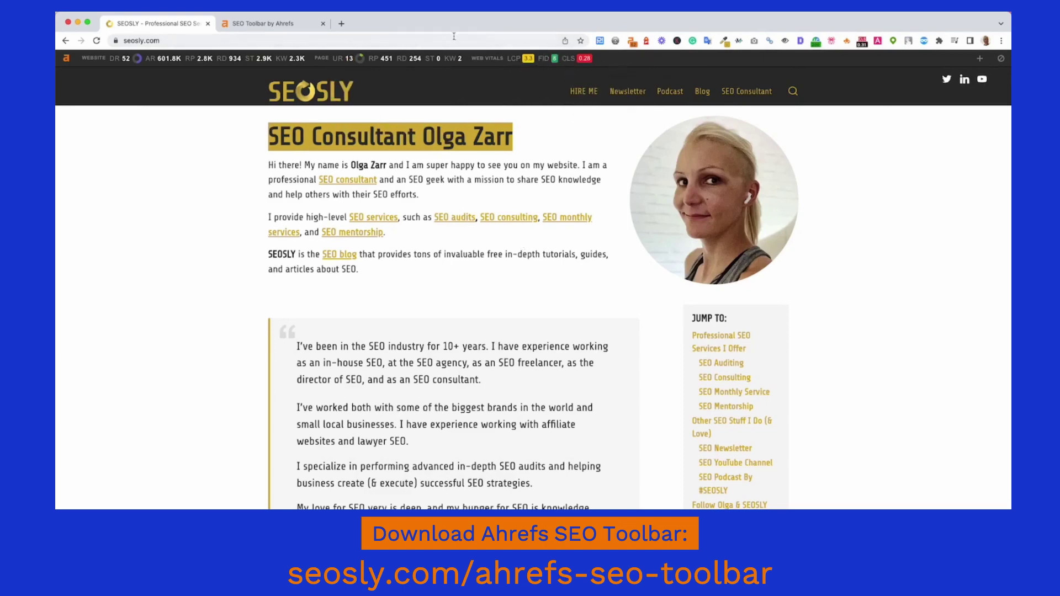
mouse_move(504, 65)
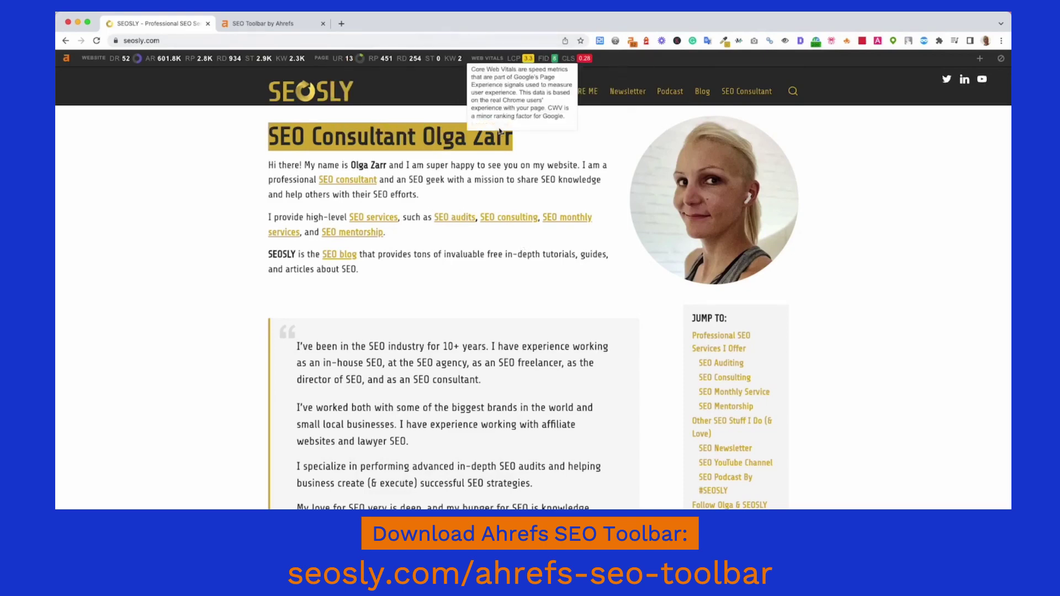
scroll(374, 268, down, 5)
scroll(374, 268, down, 6)
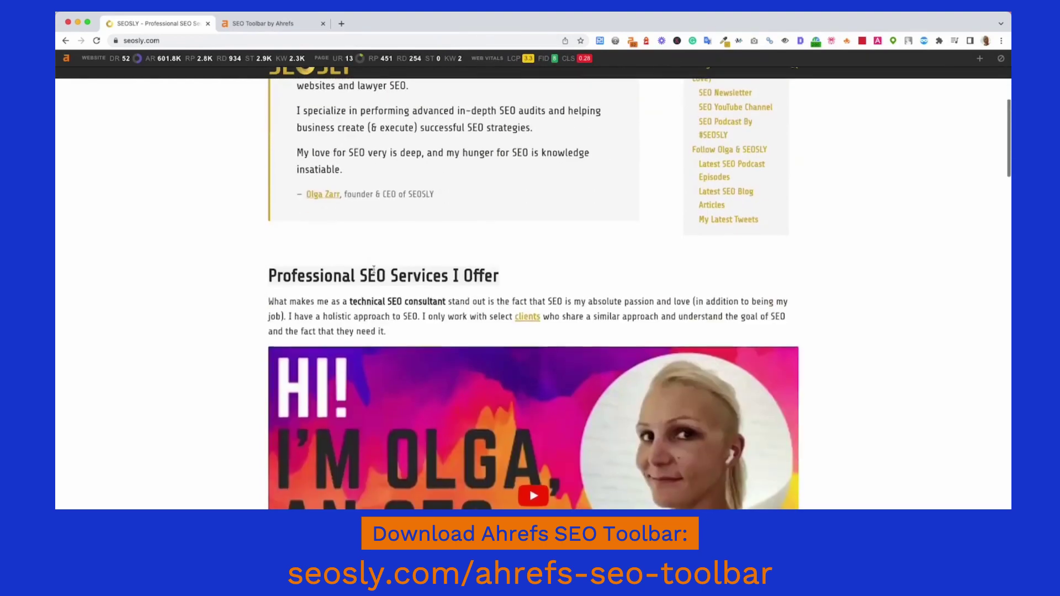
scroll(375, 274, up, 10)
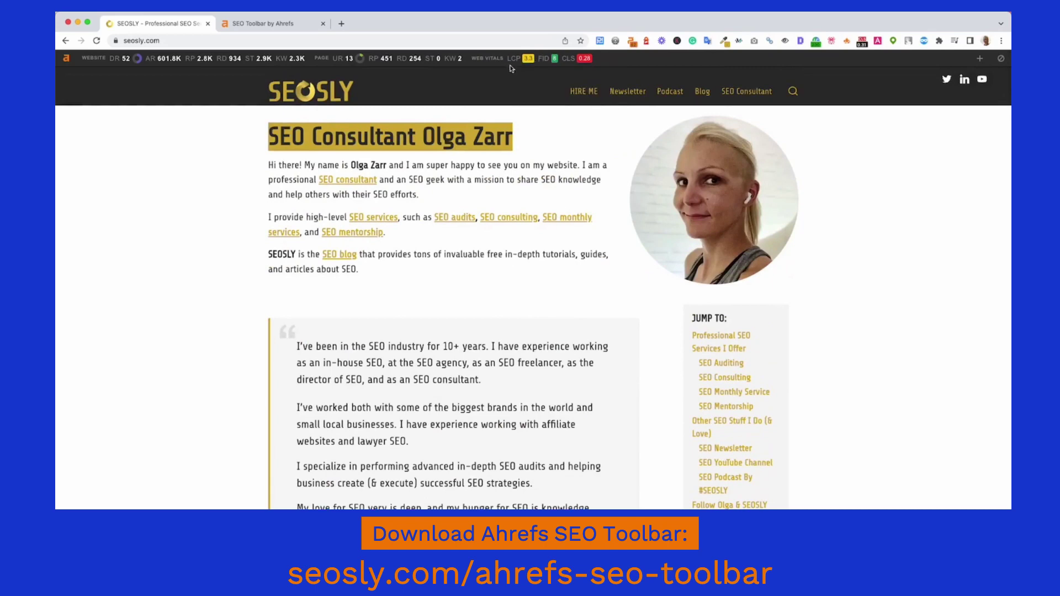
click(863, 42)
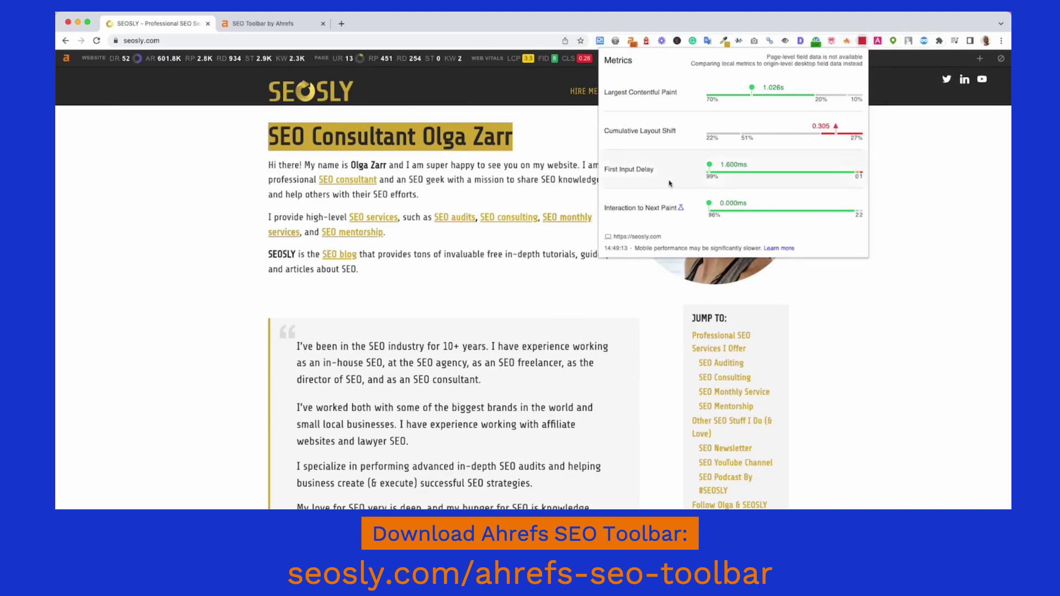
click(900, 27)
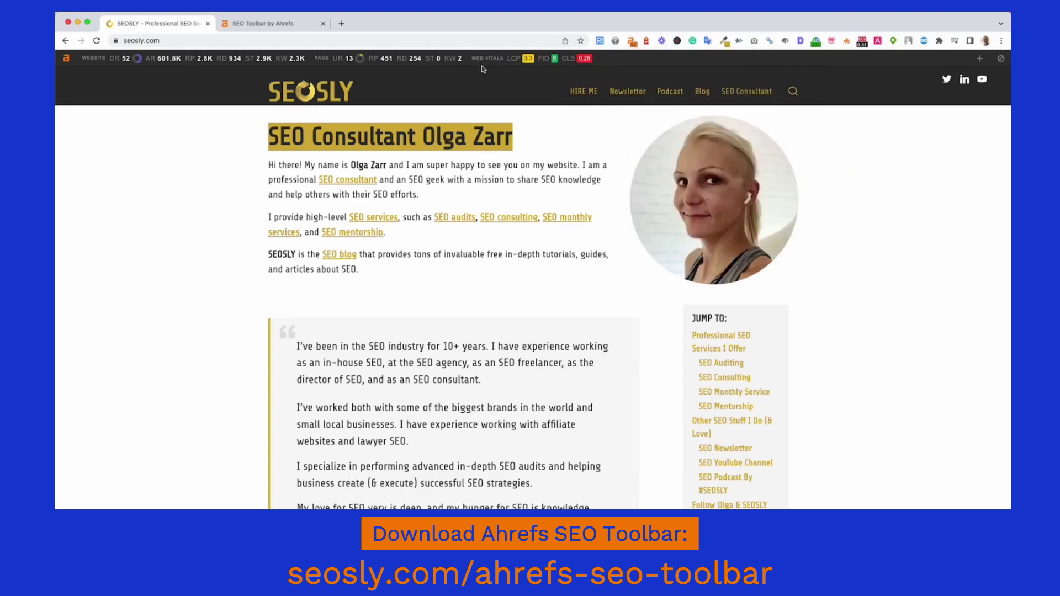
Examine the Ahrefs toolbar's Content report for the homepage's title, description, dates, word count and heading structure
click(632, 41)
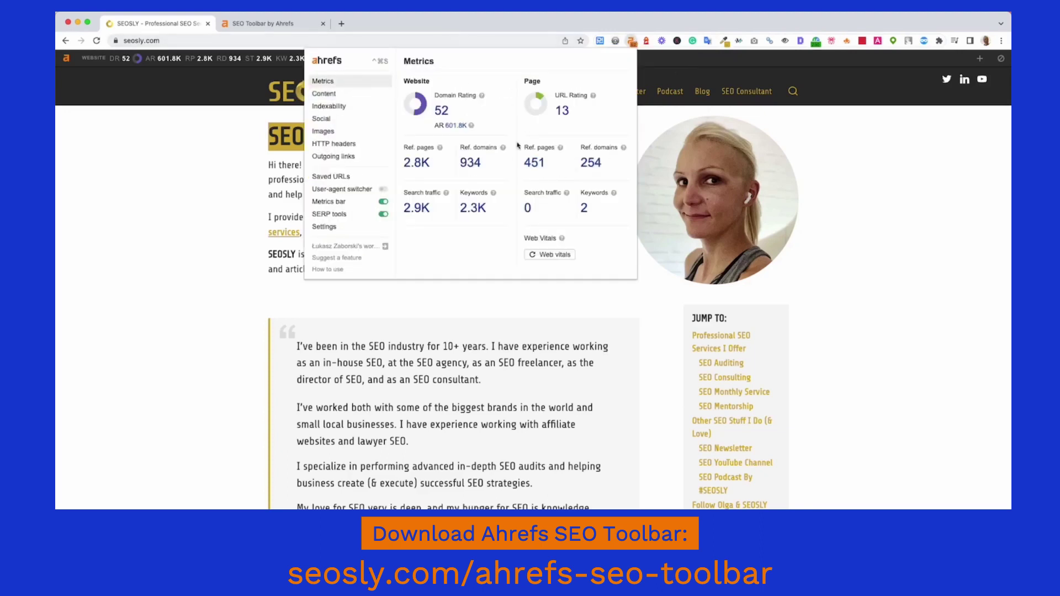
click(317, 96)
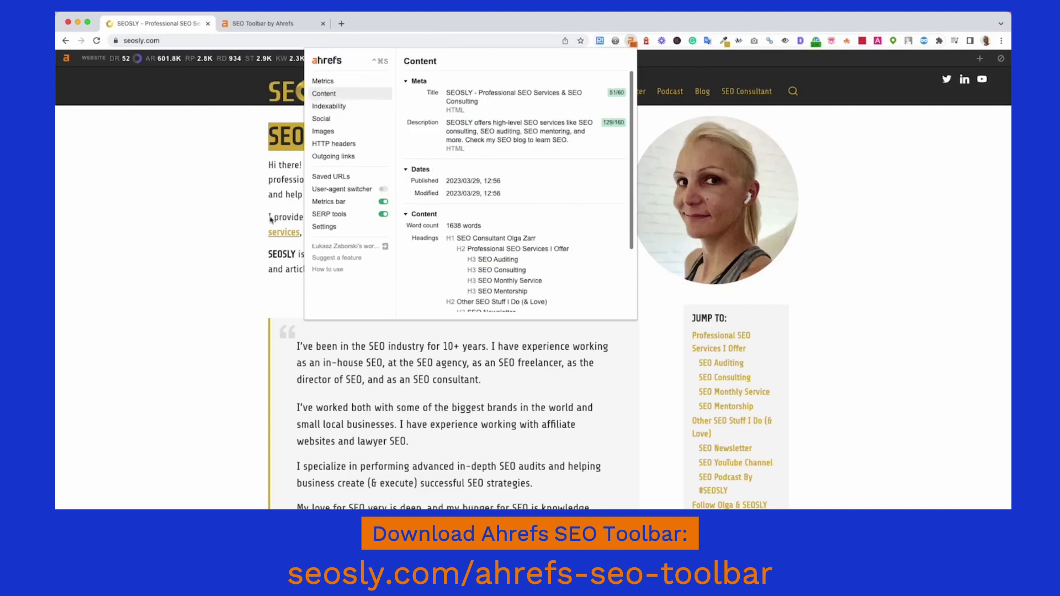
scroll(450, 110, down, 3)
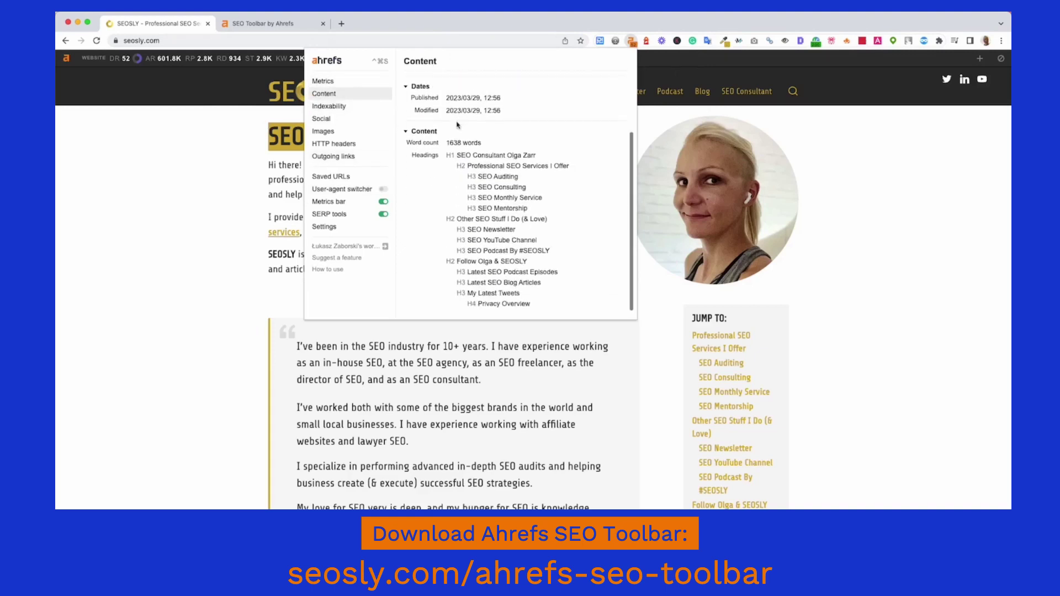
scroll(450, 126, up, 3)
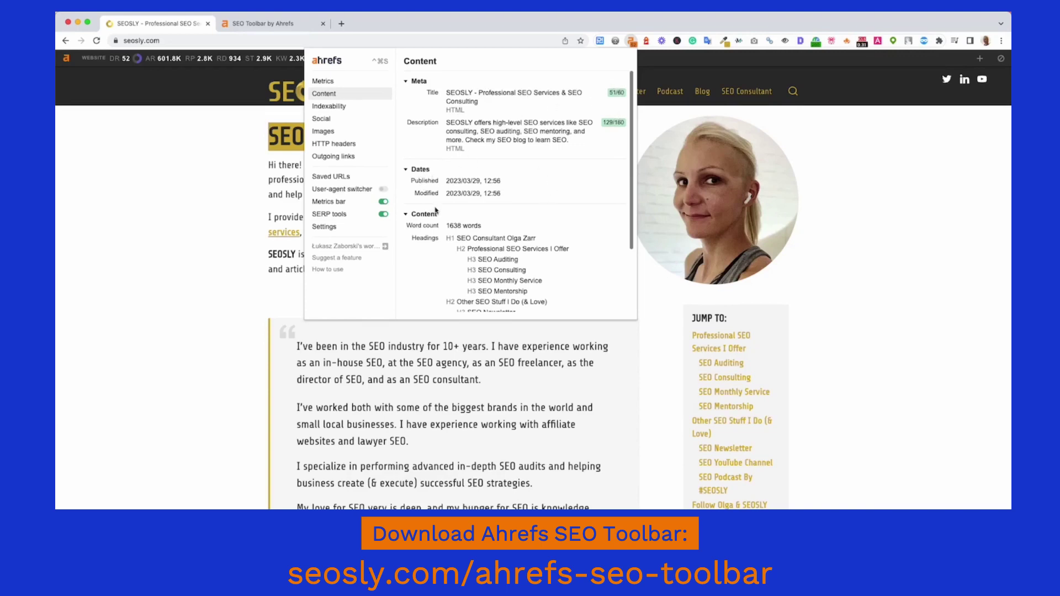
scroll(437, 211, down, 3)
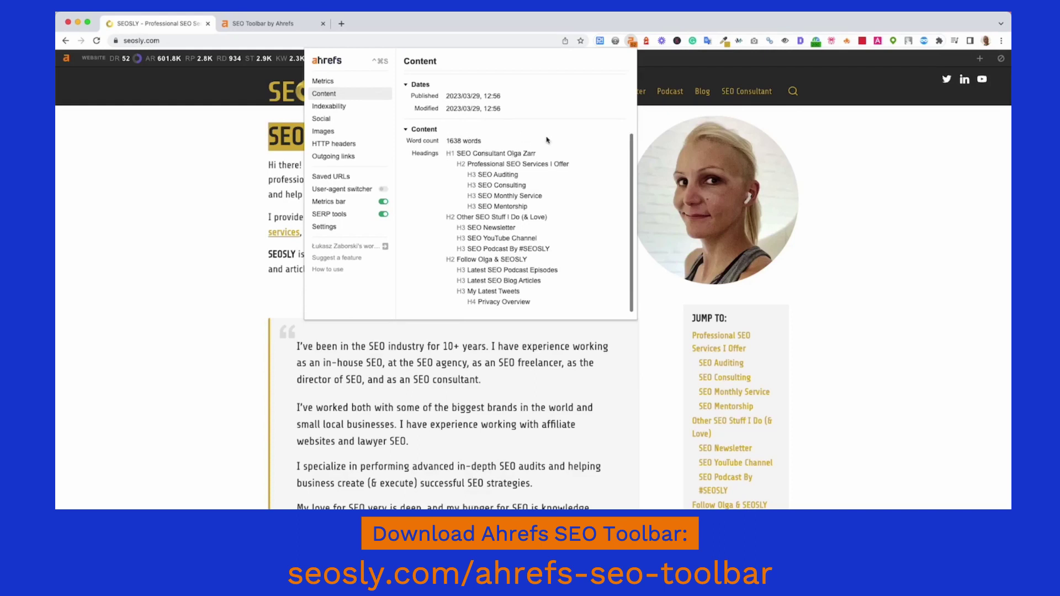
drag(415, 153, 542, 288)
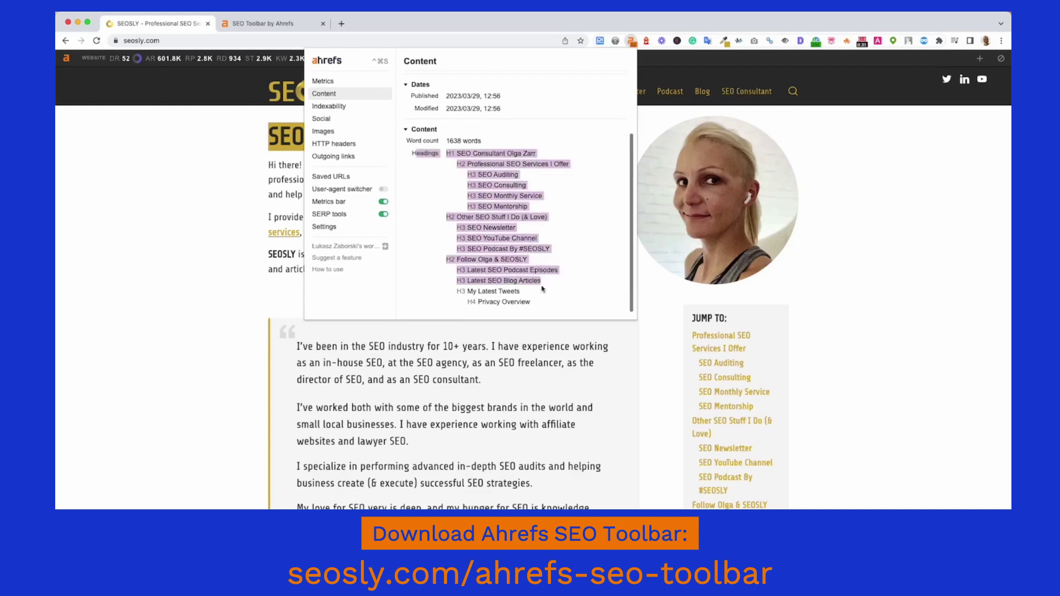
click(523, 267)
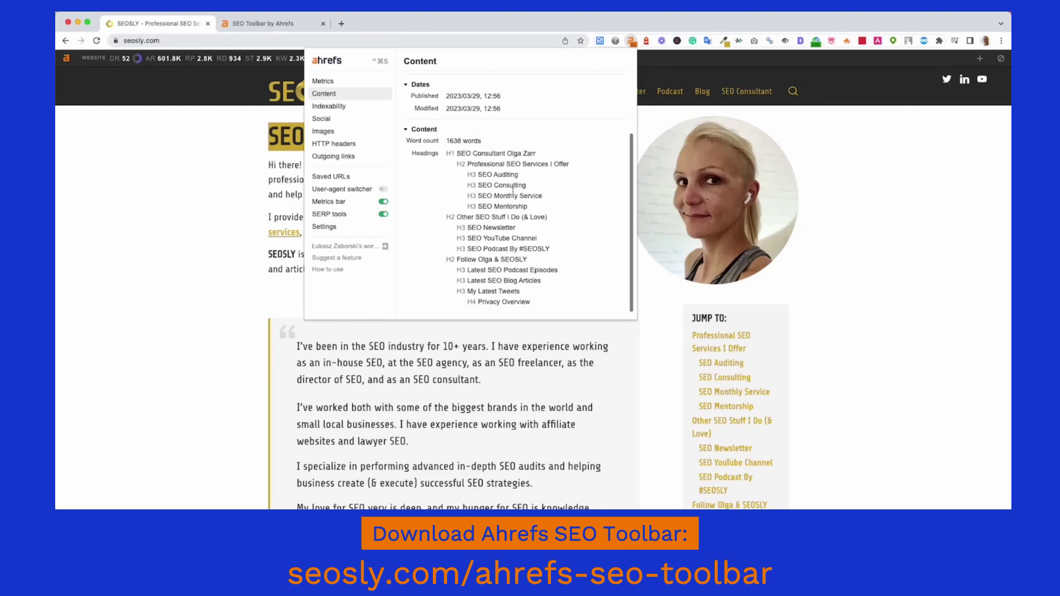
click(499, 369)
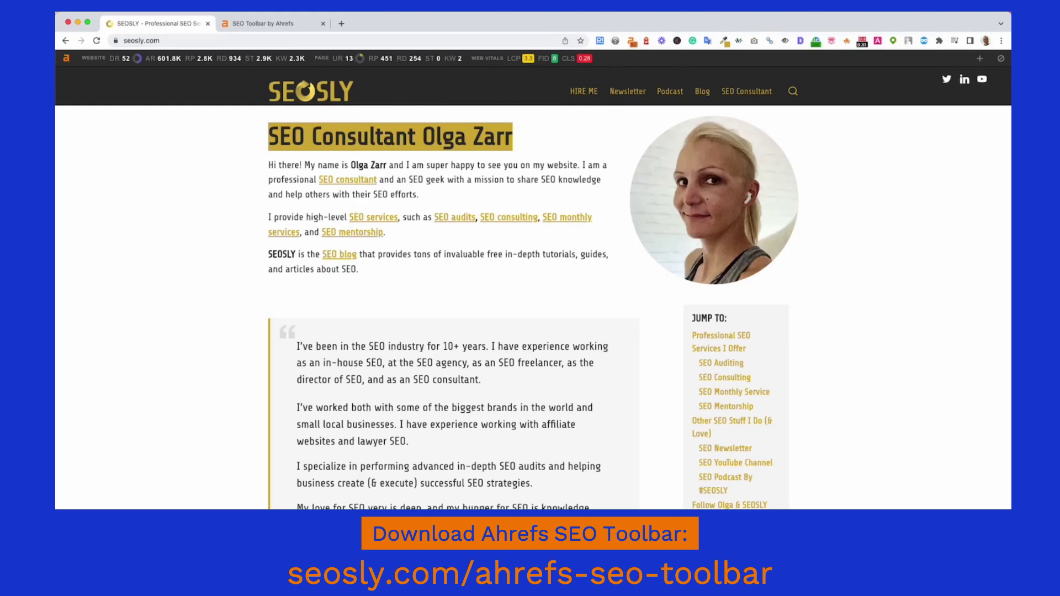
click(634, 42)
scroll(443, 155, down, 3)
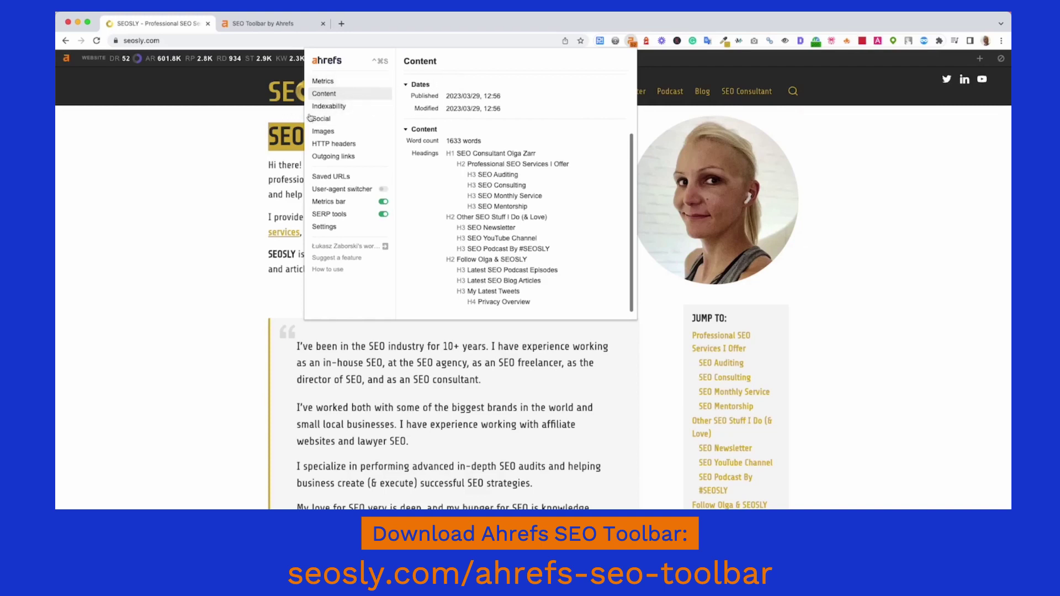
Check the page's Indexability report and its Open Graph and Twitter card tags in the Social report
click(346, 109)
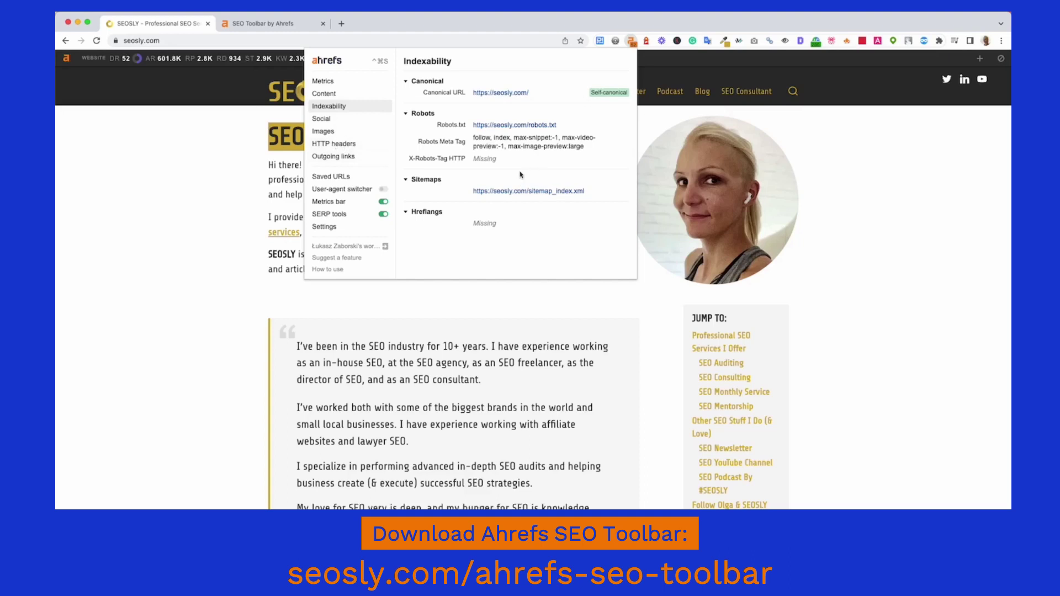
click(323, 119)
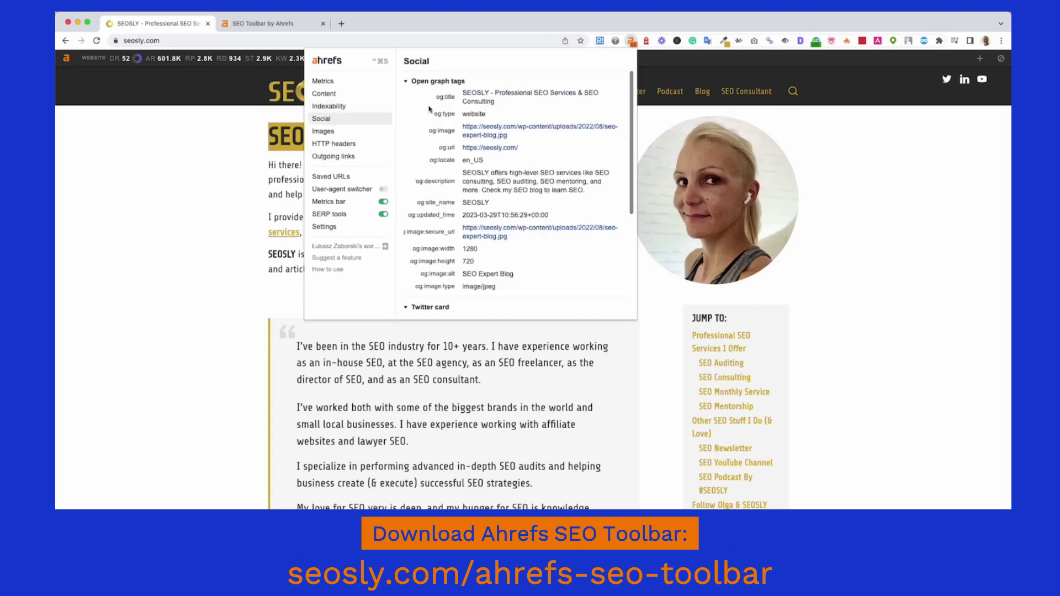
scroll(461, 128, down, 5)
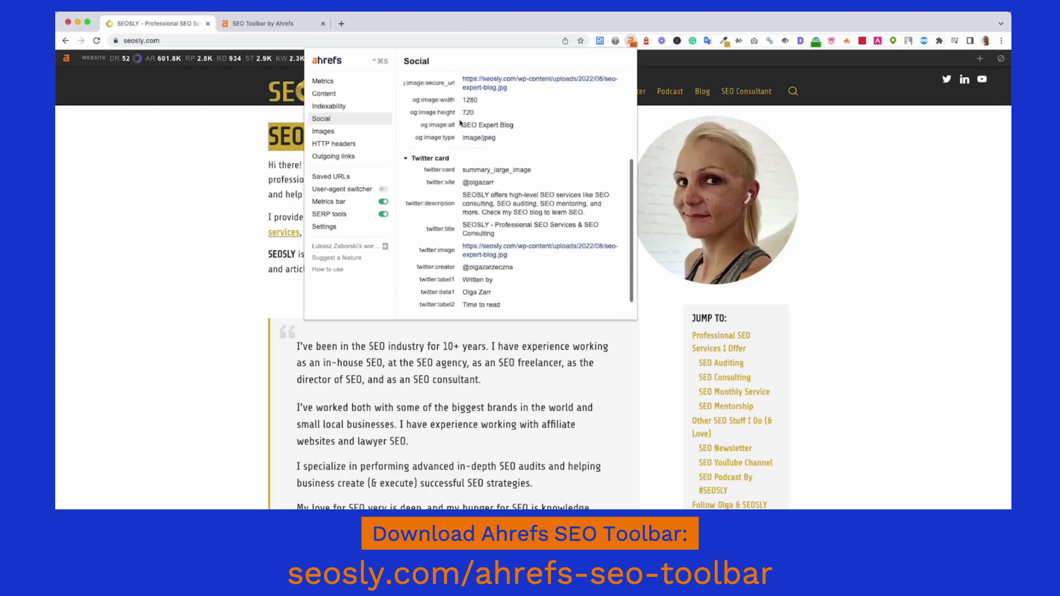
Review the homepage's Images report, filtering by missing alt text and missing titles, and return to all images
click(348, 133)
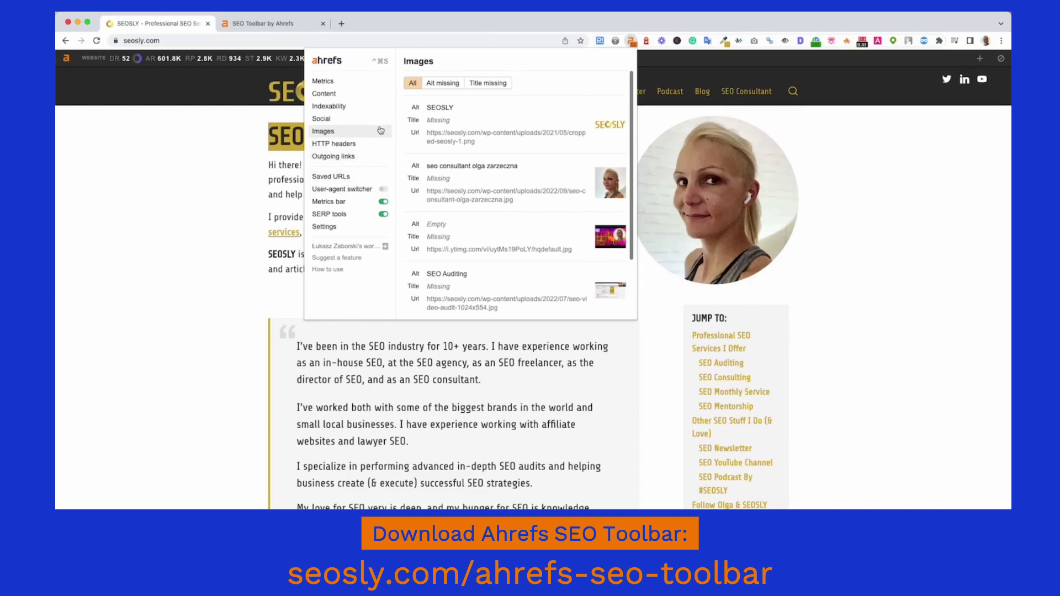
scroll(453, 172, down, 2)
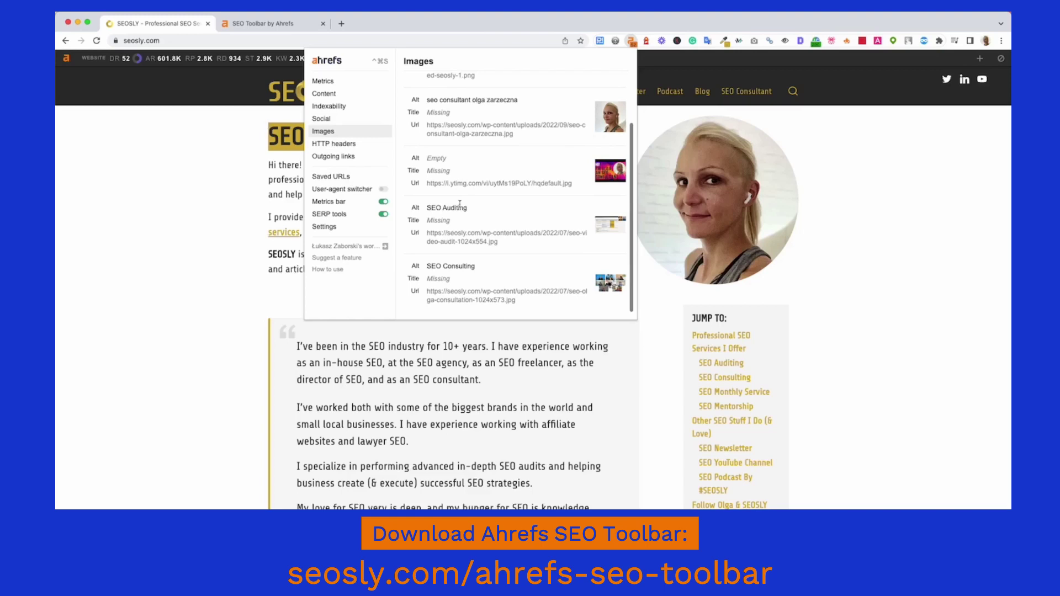
scroll(460, 205, up, 3)
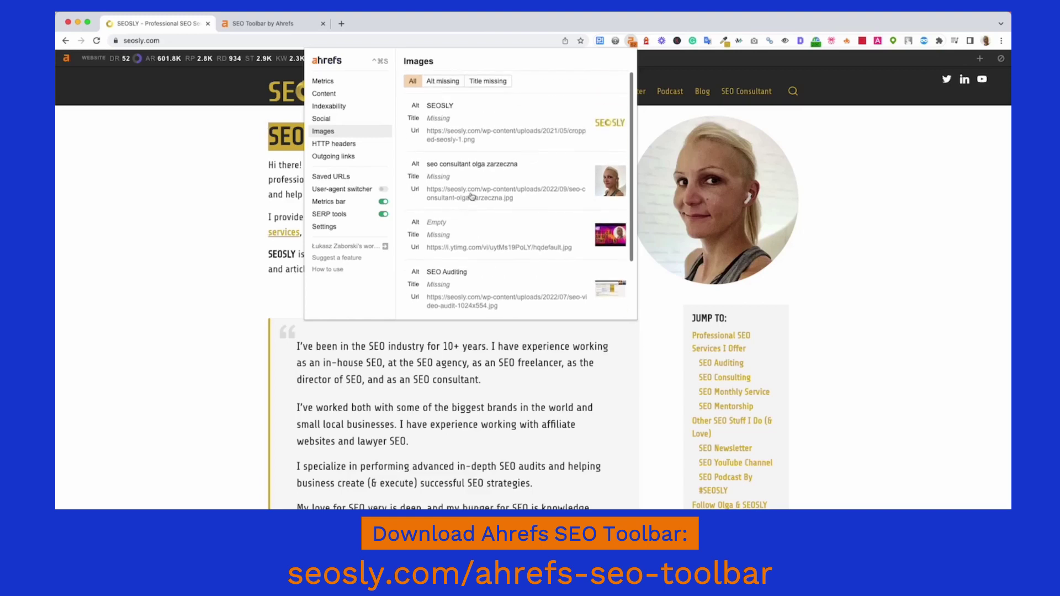
click(452, 82)
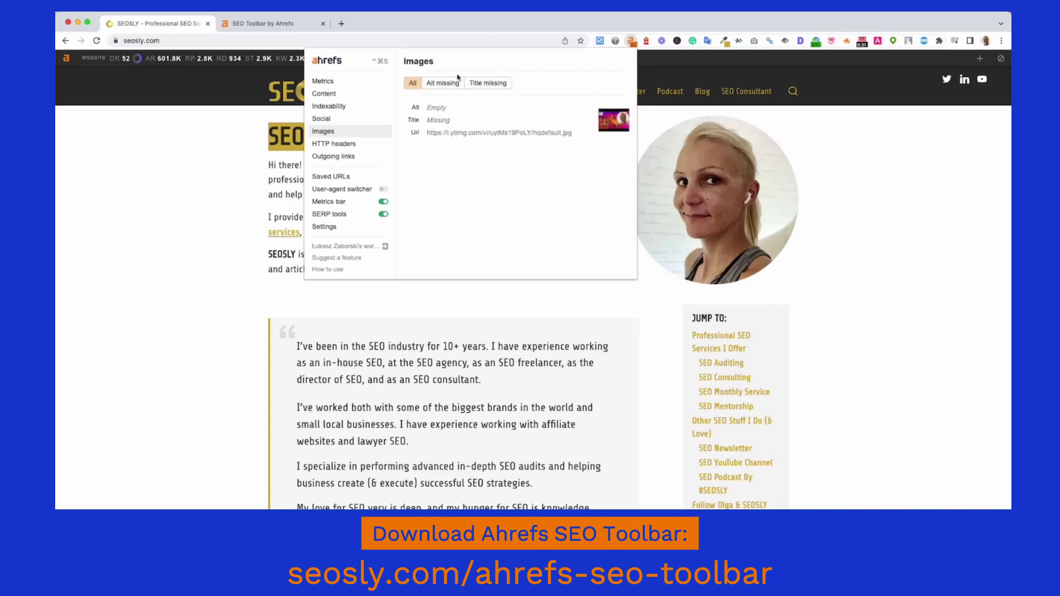
click(486, 83)
click(464, 83)
click(417, 83)
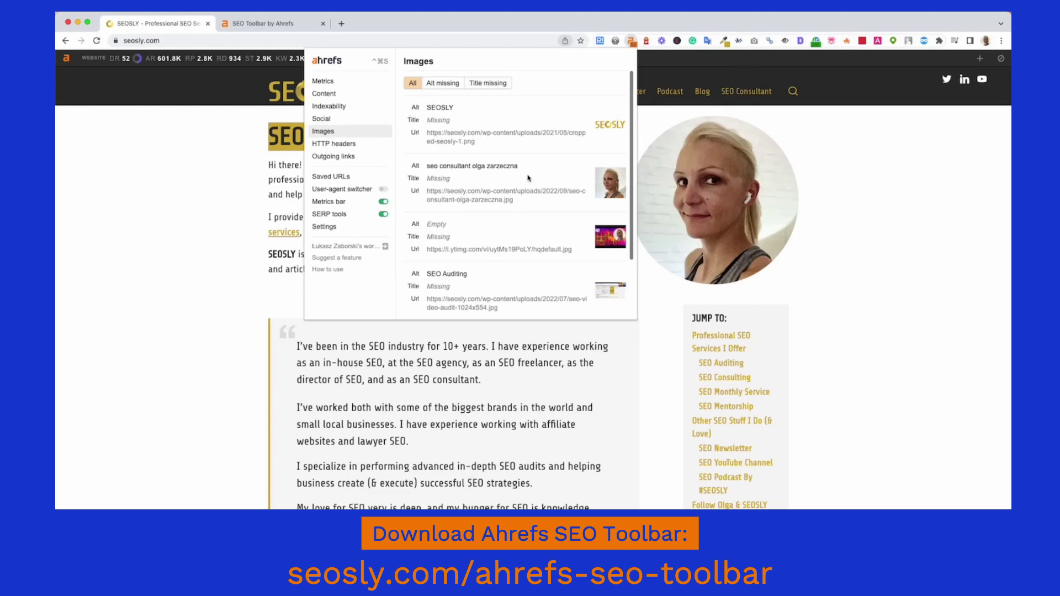
Check the homepage's HTTP headers report, close the toolbar popup, and load seosly.com/services
click(342, 145)
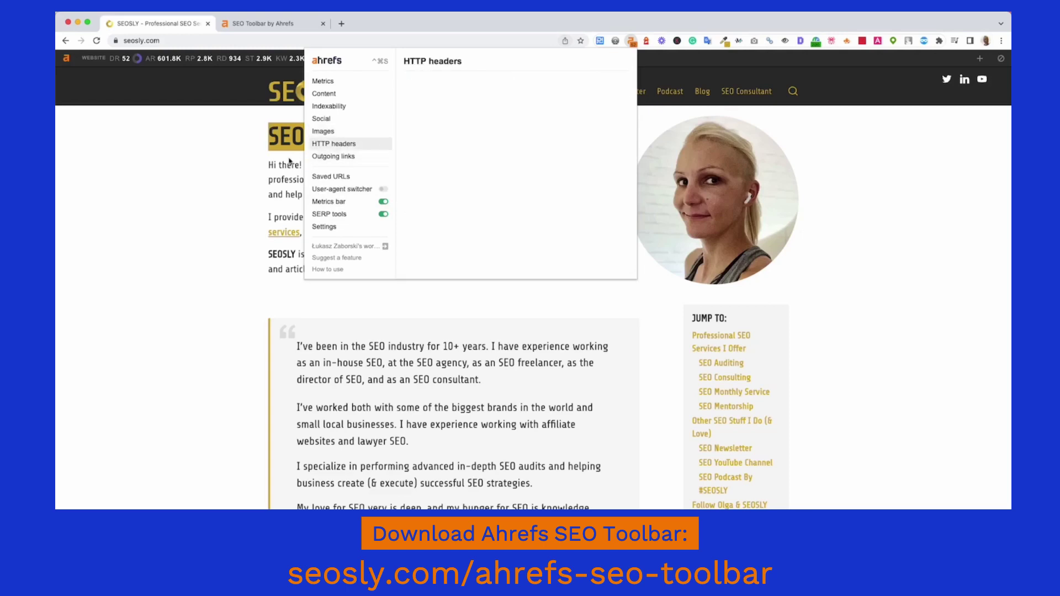
click(147, 188)
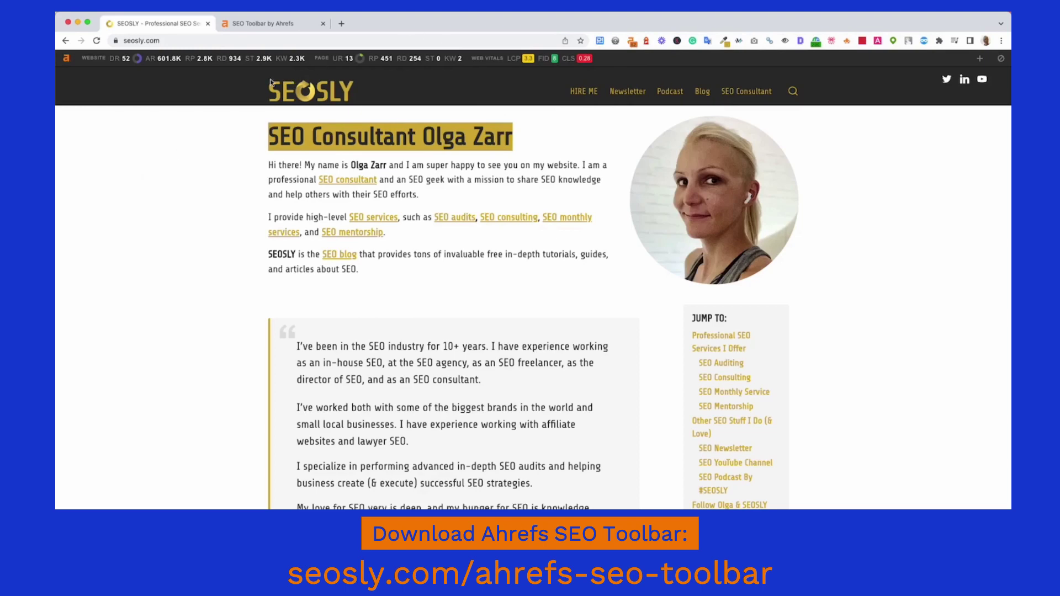
click(225, 42)
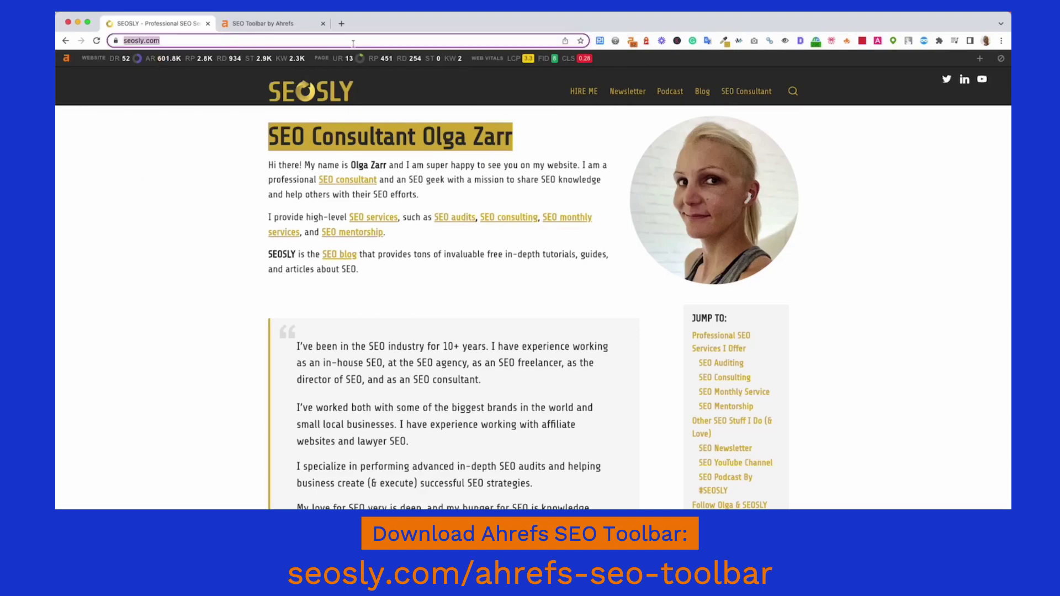
click(342, 37)
text(/se)
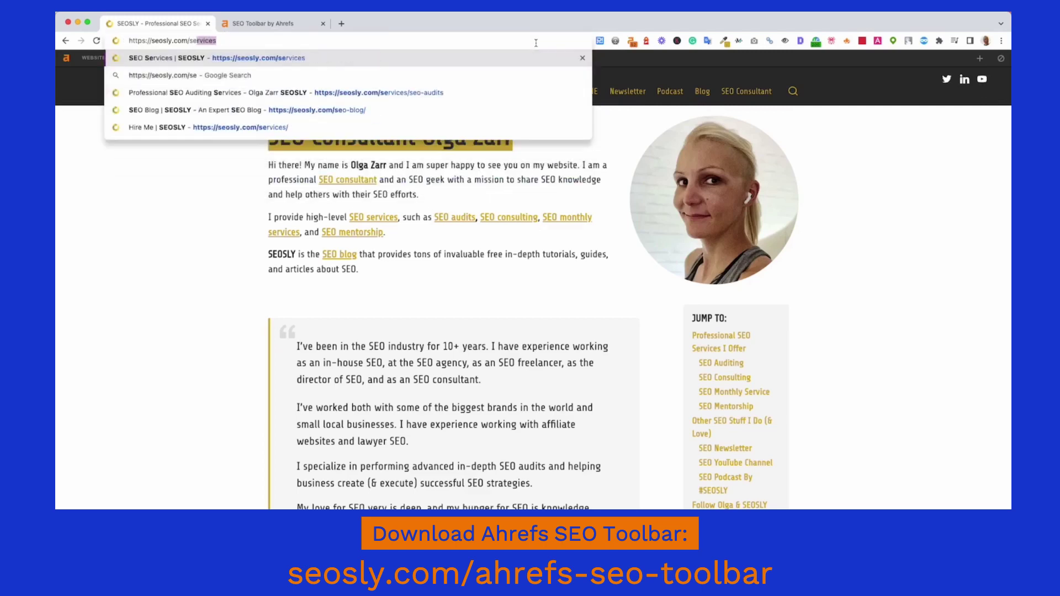
key(Return)
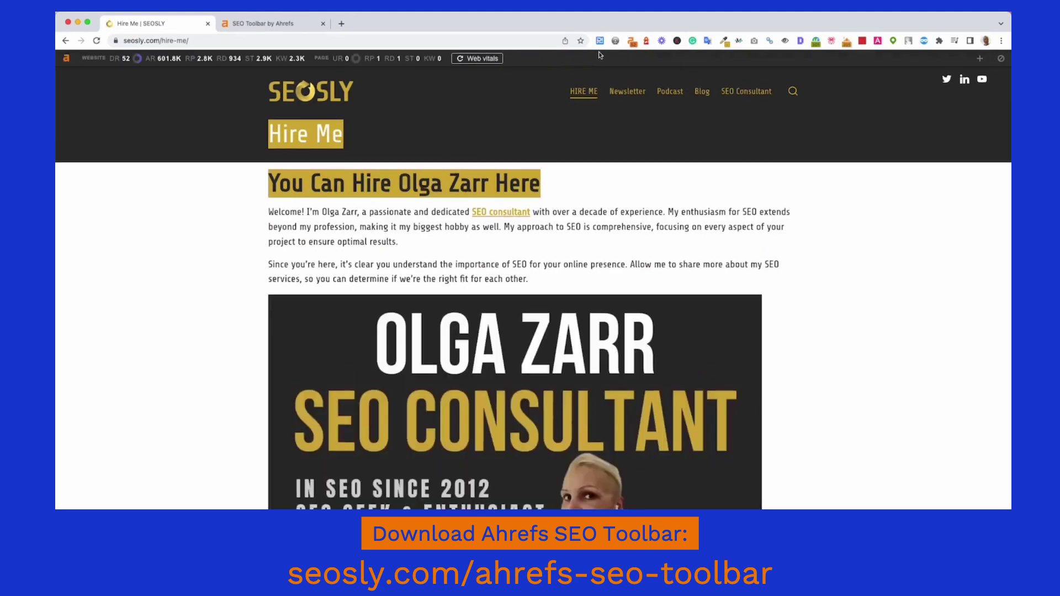
Open the HTTP headers report for the loaded page and inspect the /services redirect's details, including its x-redirect-by header
click(632, 42)
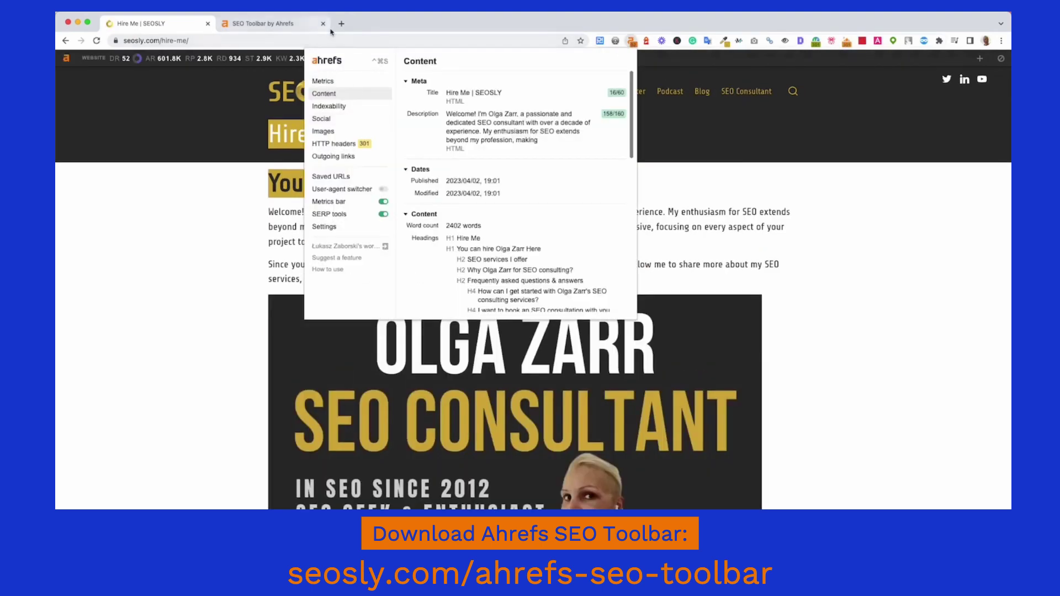
click(334, 145)
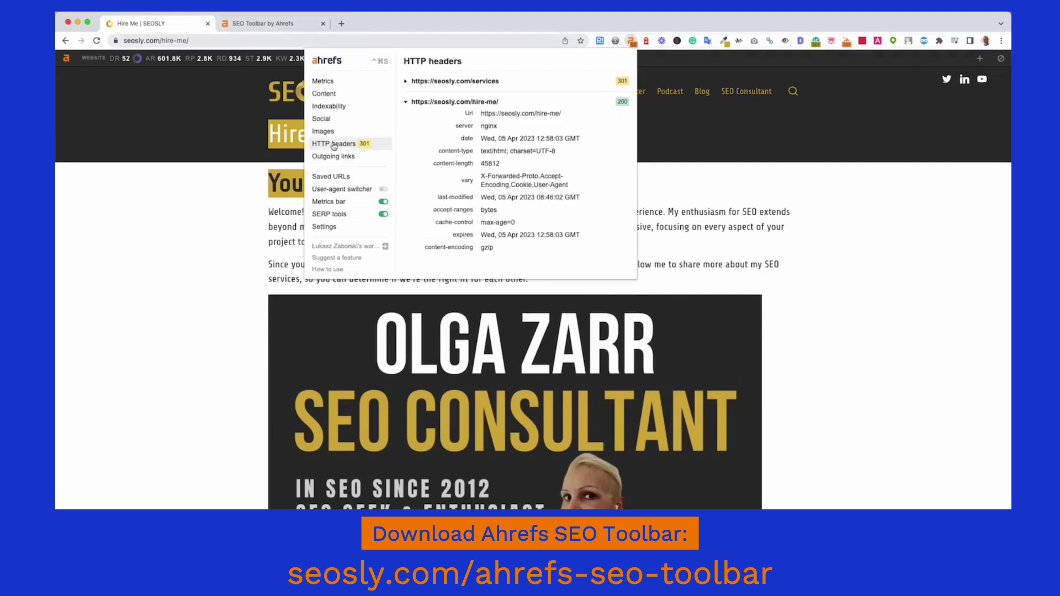
click(416, 81)
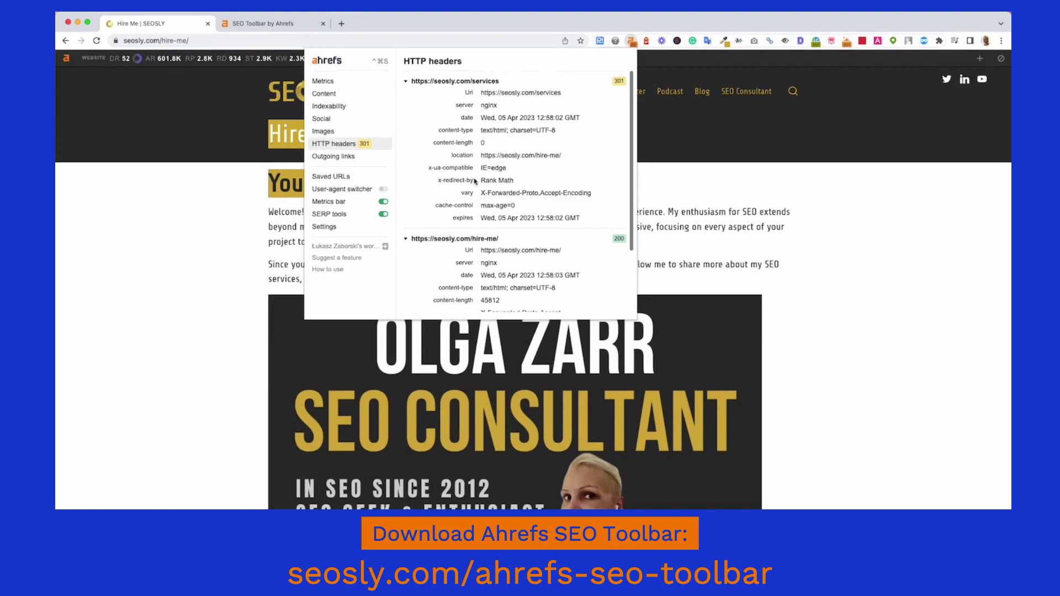
drag(514, 181, 417, 184)
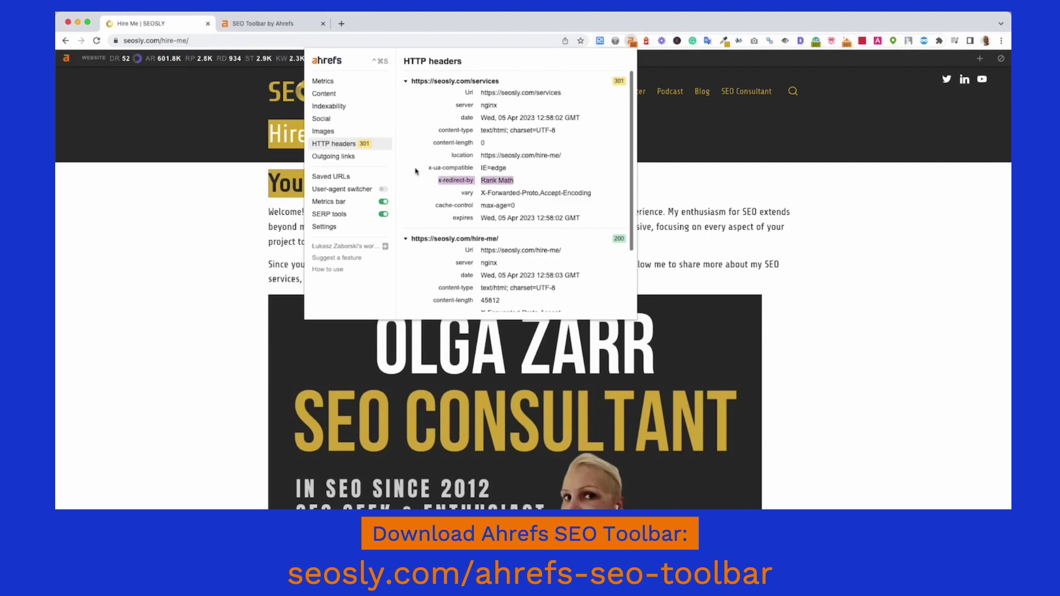
click(569, 104)
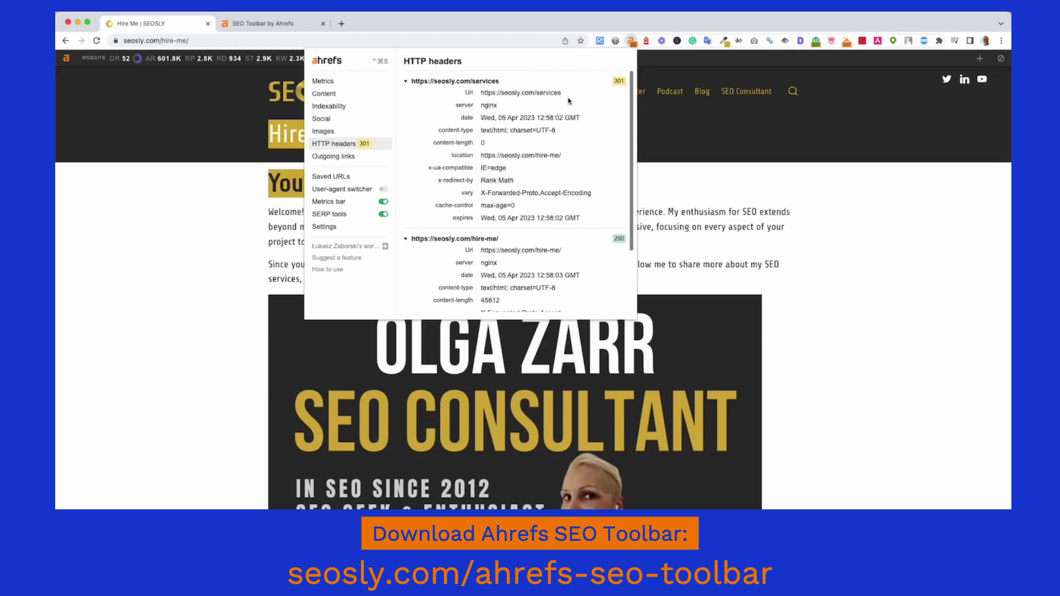
drag(481, 181, 515, 182)
Review the /hire-me/ response headers, including content-length, and close the toolbar popup
scroll(486, 221, down, 3)
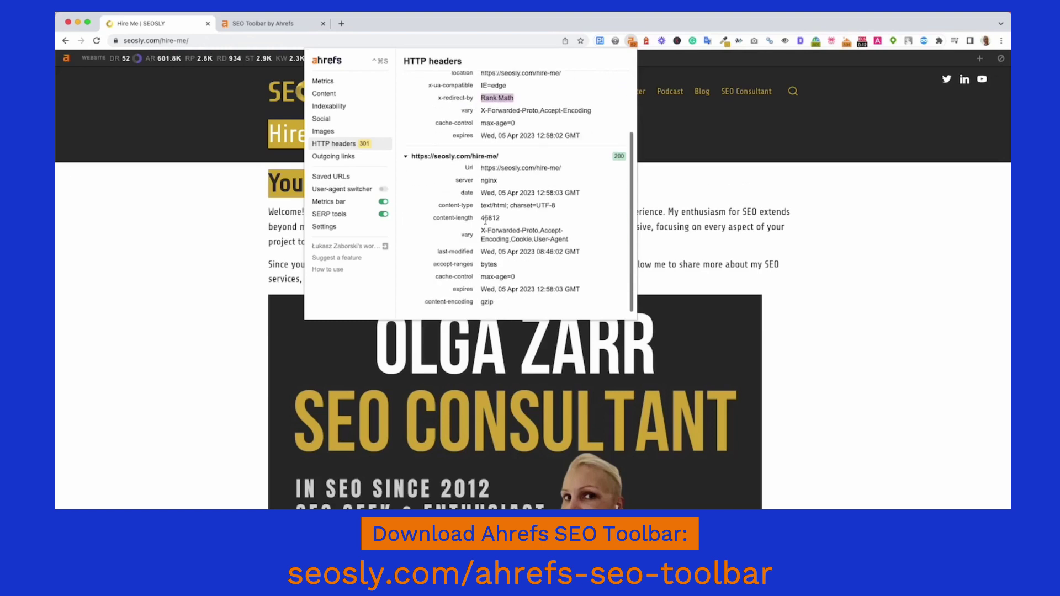
scroll(486, 221, up, 3)
scroll(477, 221, down, 3)
click(509, 230)
double_click(491, 218)
click(229, 248)
Look through the Hire Me page's content and links, and try the separate broken-link checker extension
scroll(287, 207, down, 10)
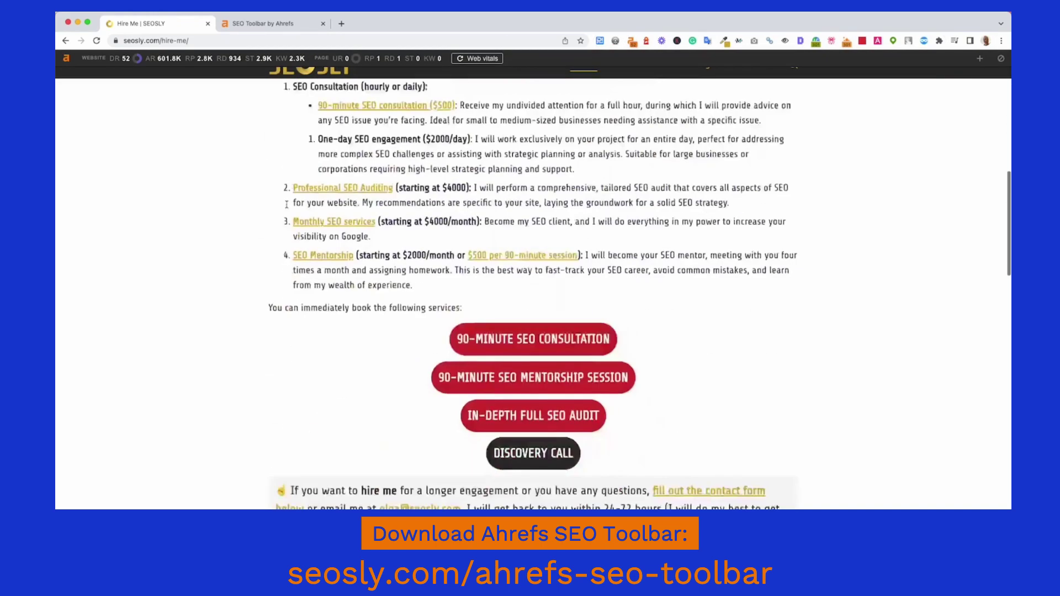
key(Home)
scroll(770, 215, down, 8)
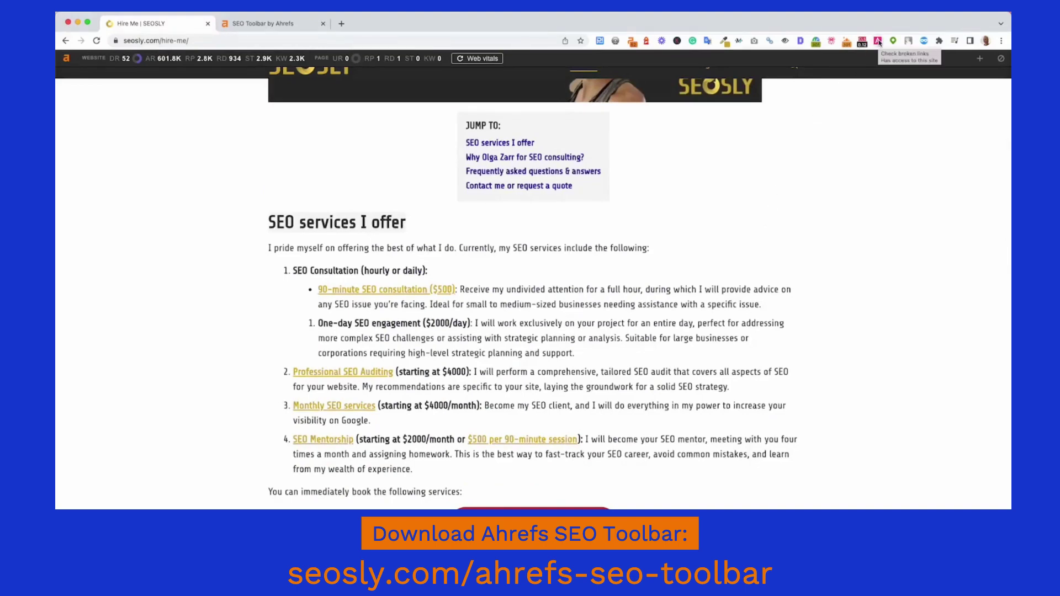
click(879, 42)
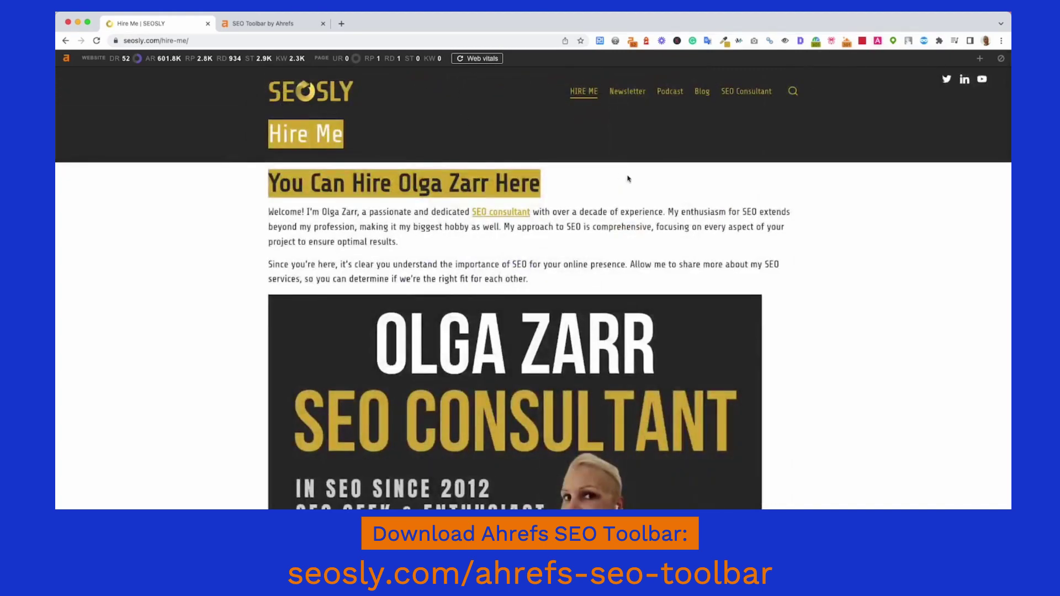
scroll(308, 245, down, 10)
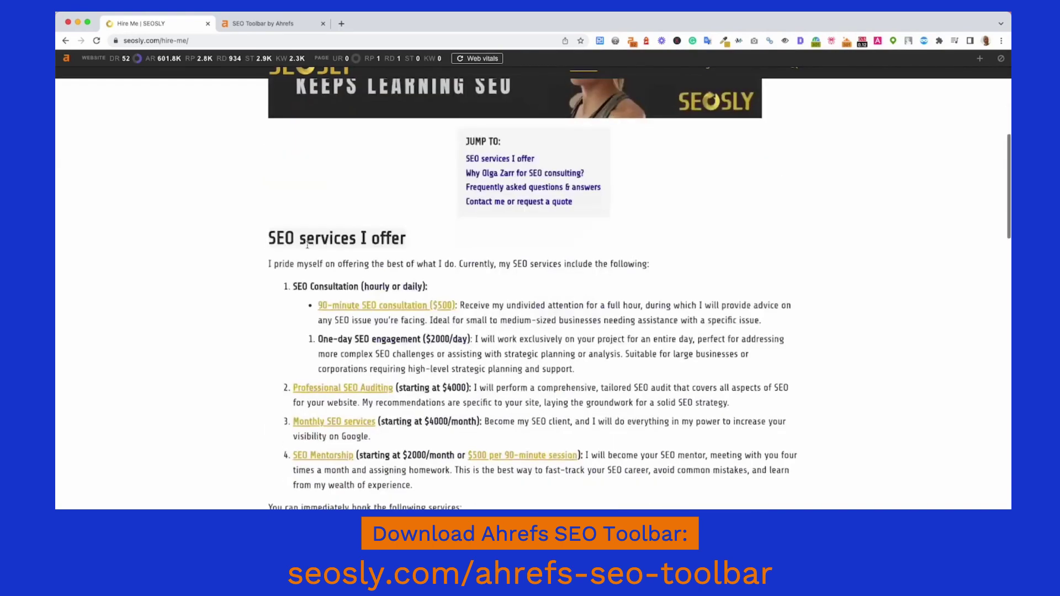
scroll(308, 245, down, 10)
scroll(307, 246, up, 15)
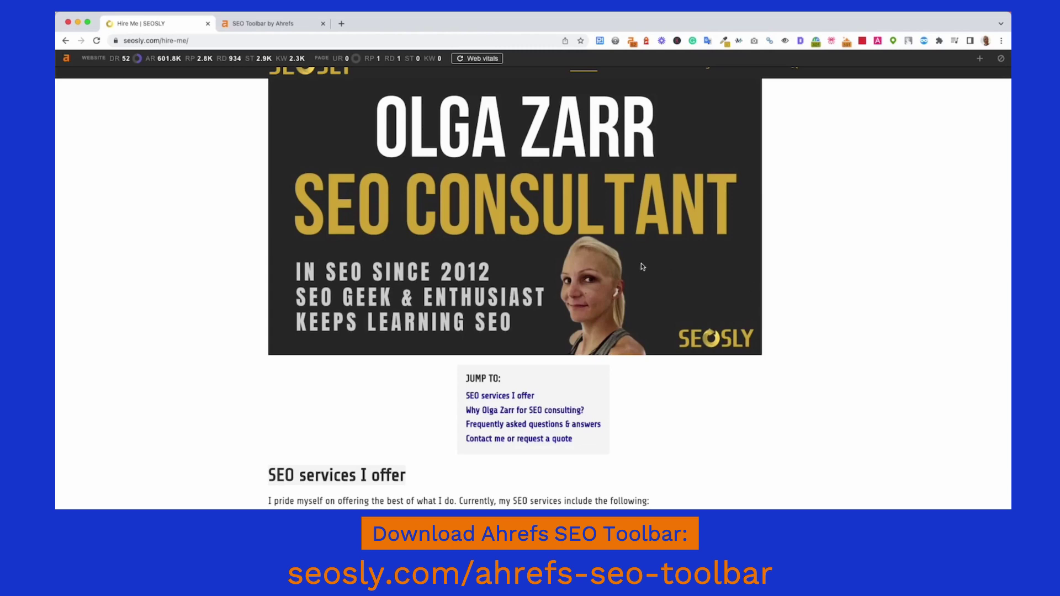
scroll(643, 268, up, 4)
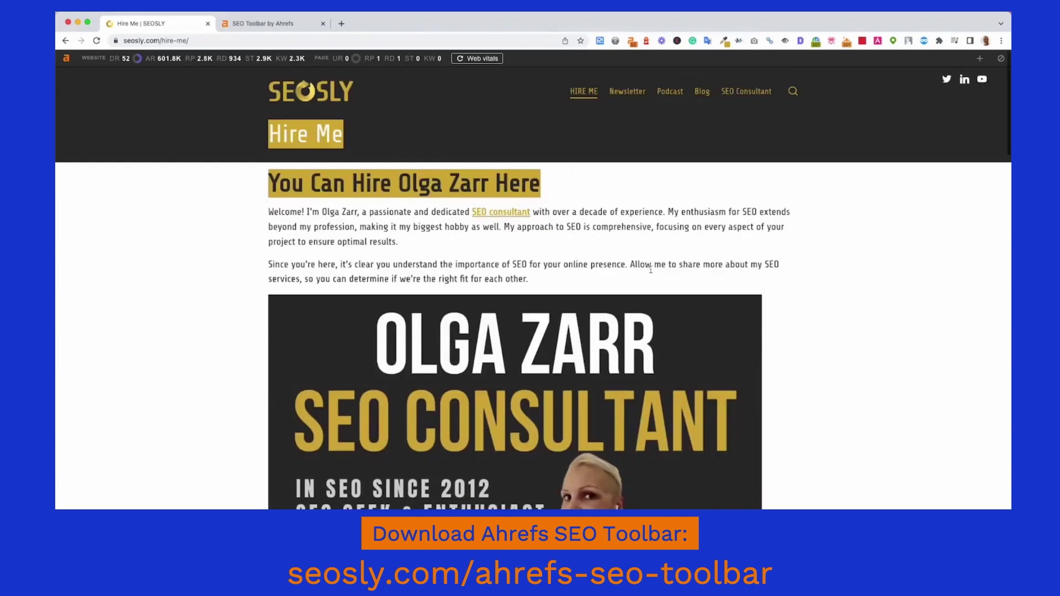
Examine the Hire Me page's Outgoing links report for target URLs, dofollow attributes and link status
click(632, 42)
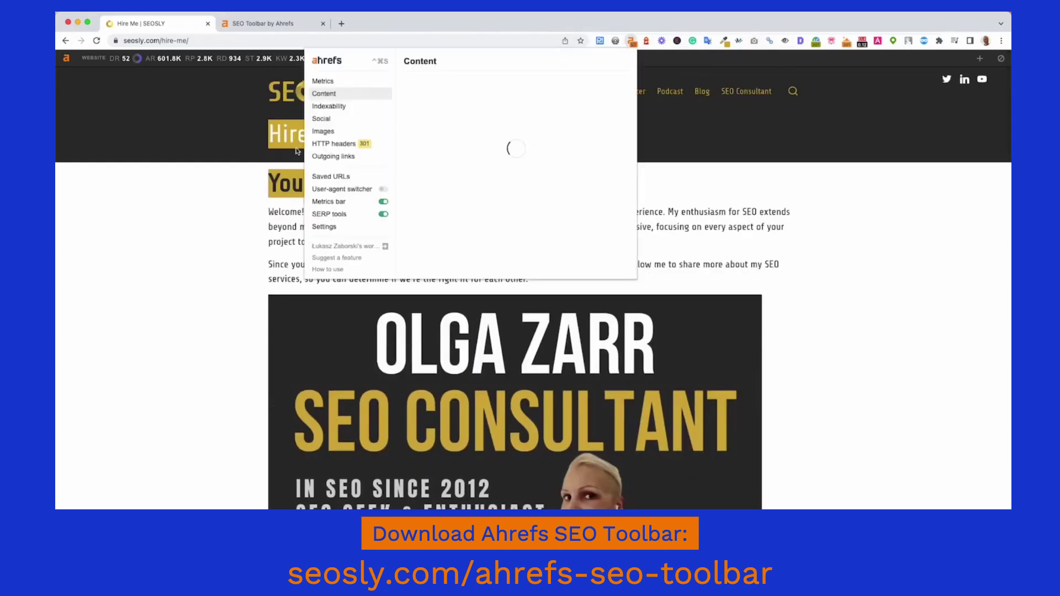
click(348, 157)
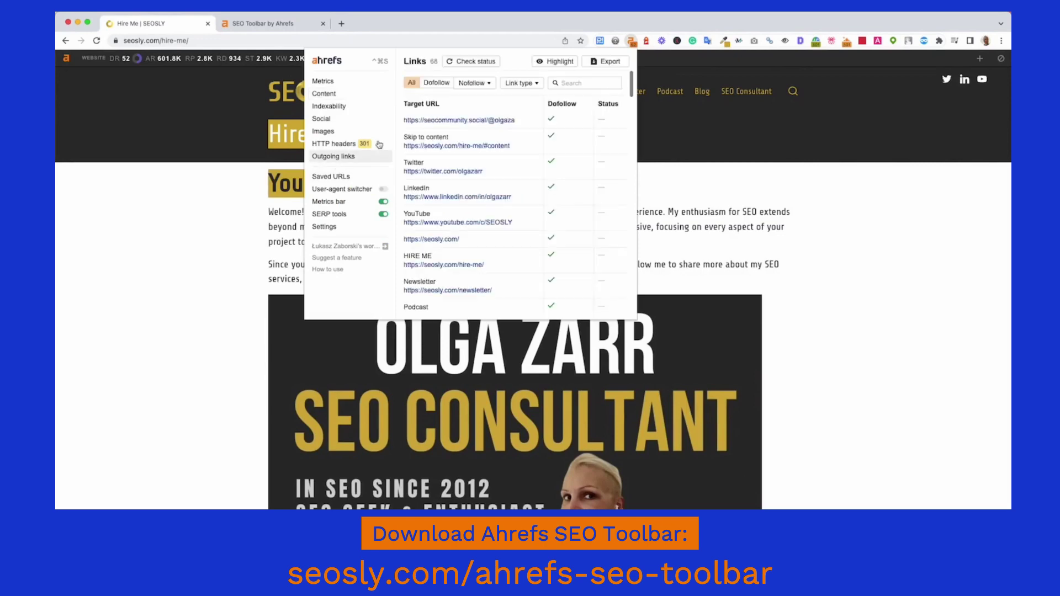
scroll(445, 129, down, 3)
scroll(445, 129, down, 10)
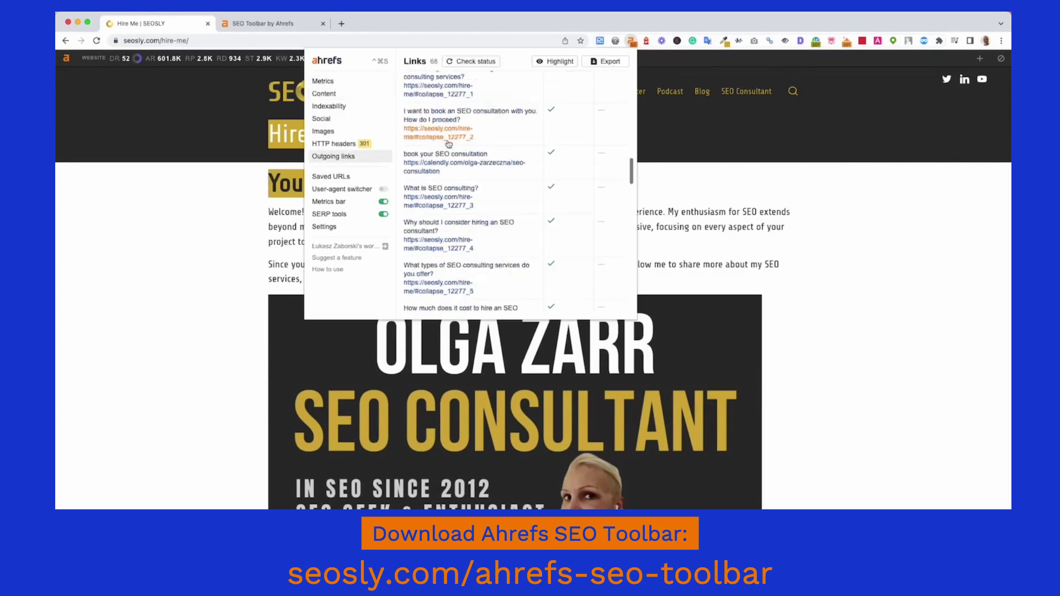
scroll(460, 156, up, 15)
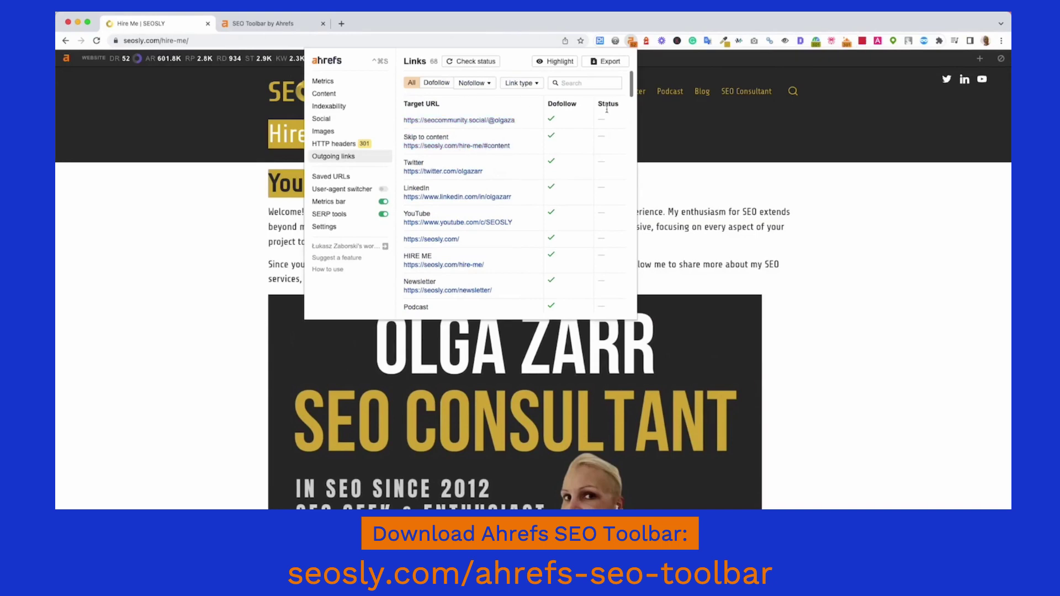
scroll(509, 126, down, 15)
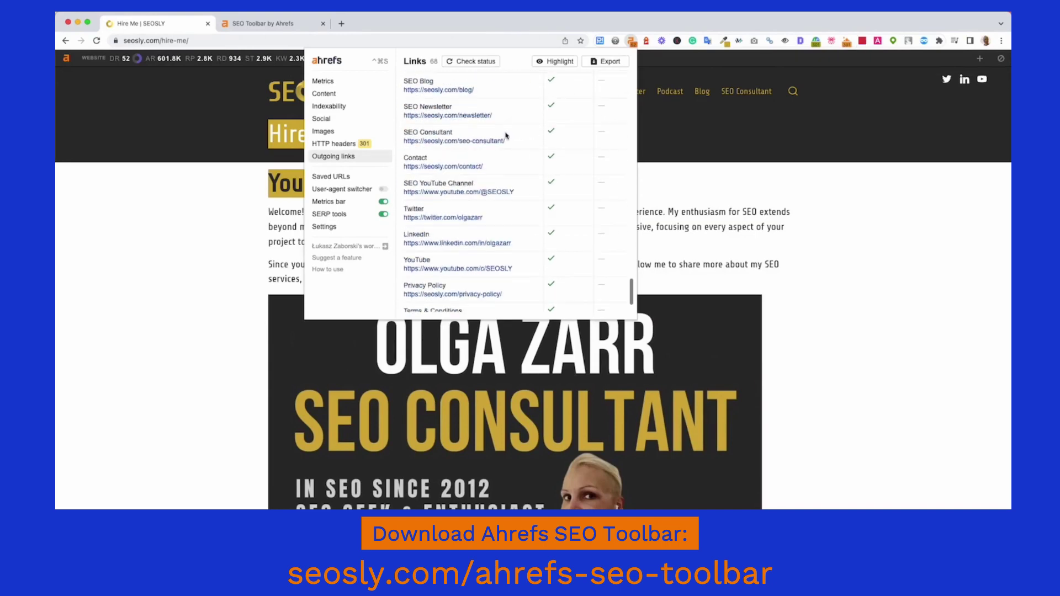
scroll(508, 134, up, 15)
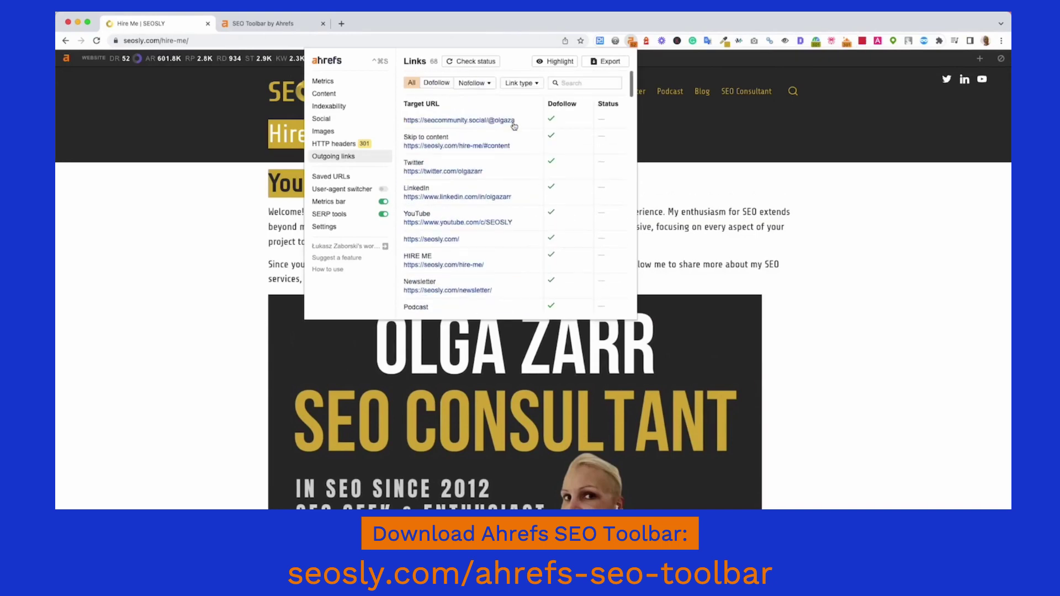
Highlight all outgoing links on the Hire Me page and look through the marked links down the page
click(552, 61)
scroll(387, 339, down, 2)
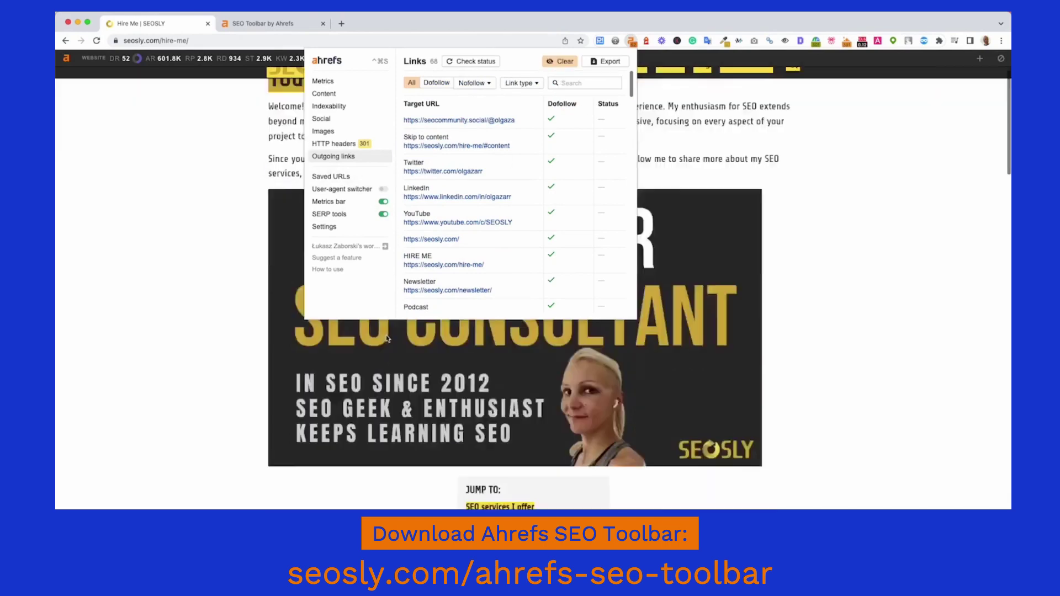
scroll(386, 339, down, 15)
scroll(370, 409, up, 10)
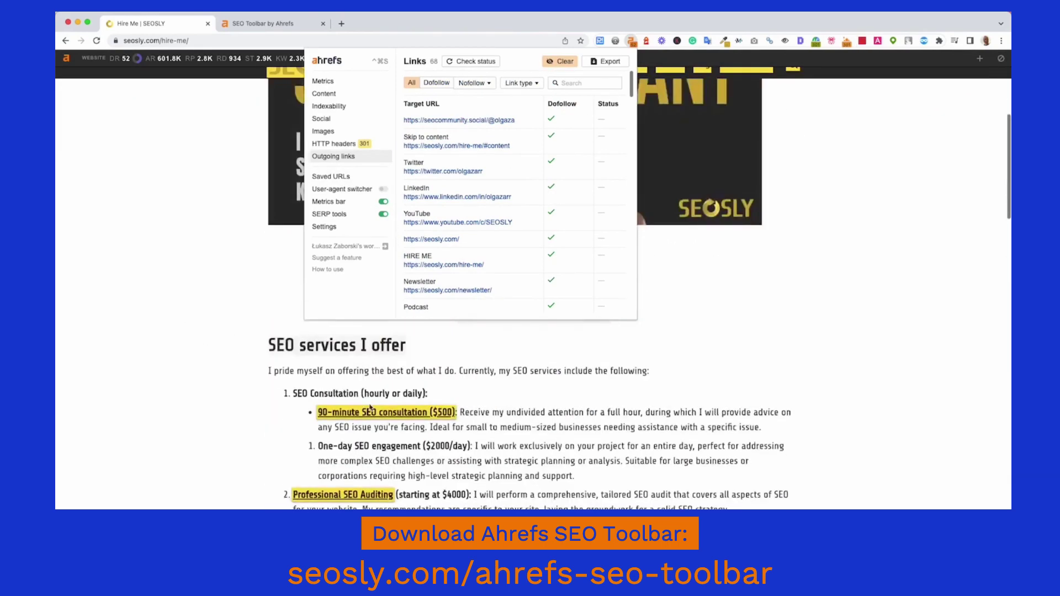
scroll(370, 408, down, 15)
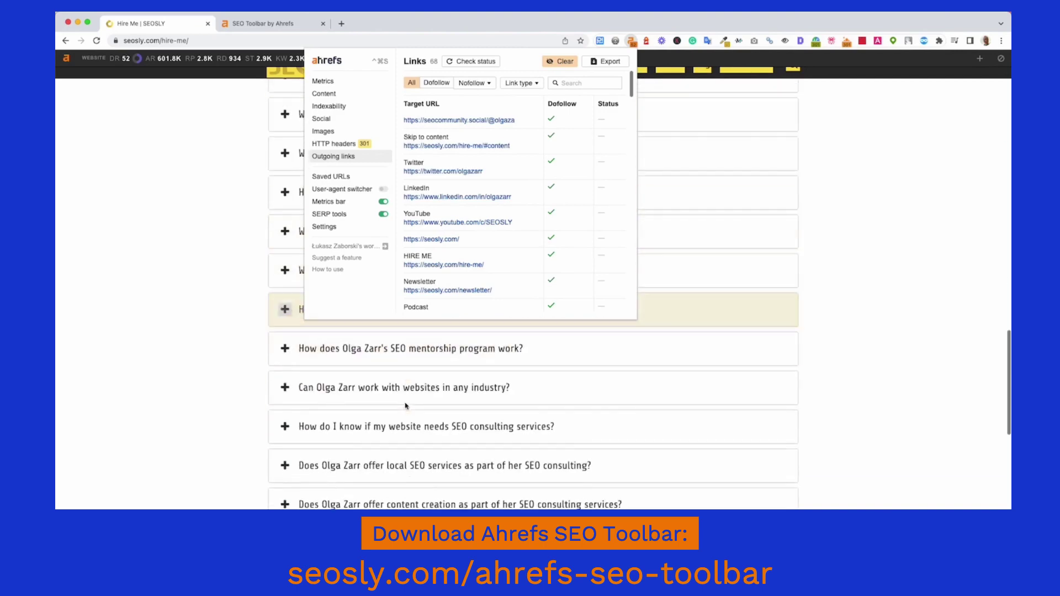
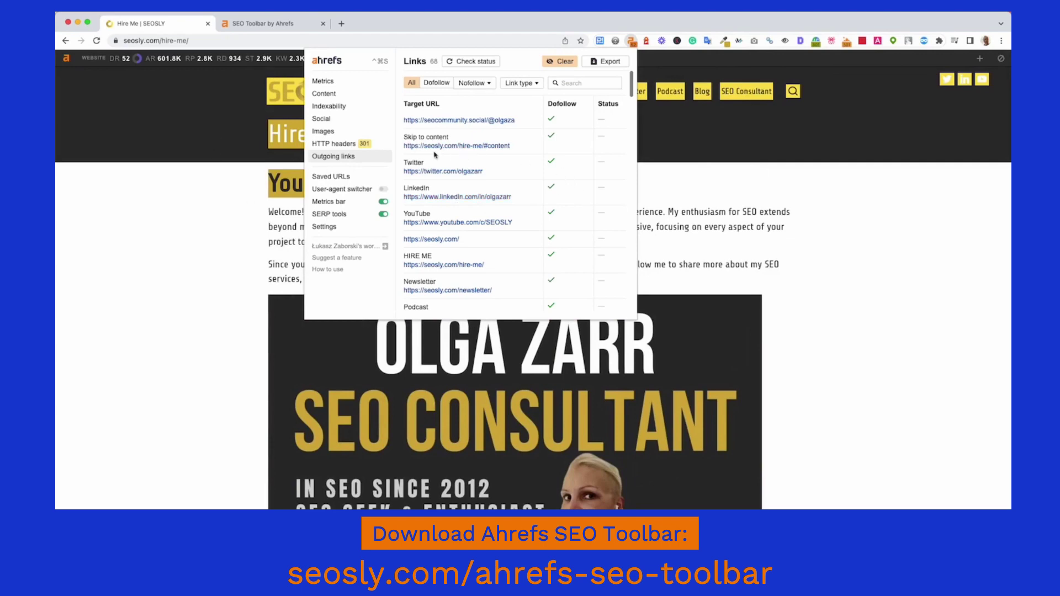
View the Ahrefs toolbar's user-agent switcher, close the popup, and open the separate User-Agent Switcher extension for comparison
click(343, 192)
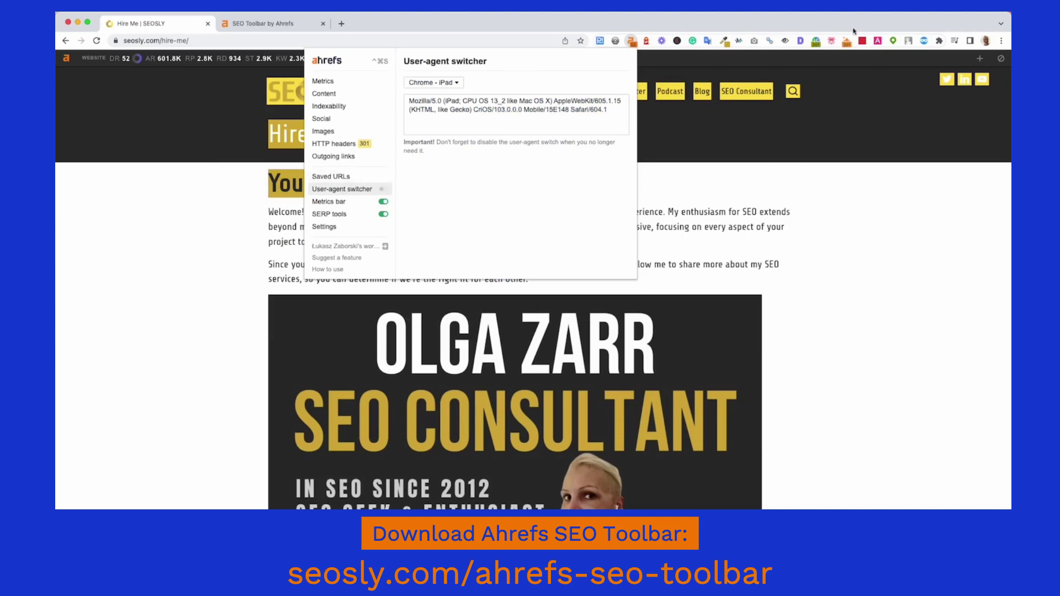
click(905, 27)
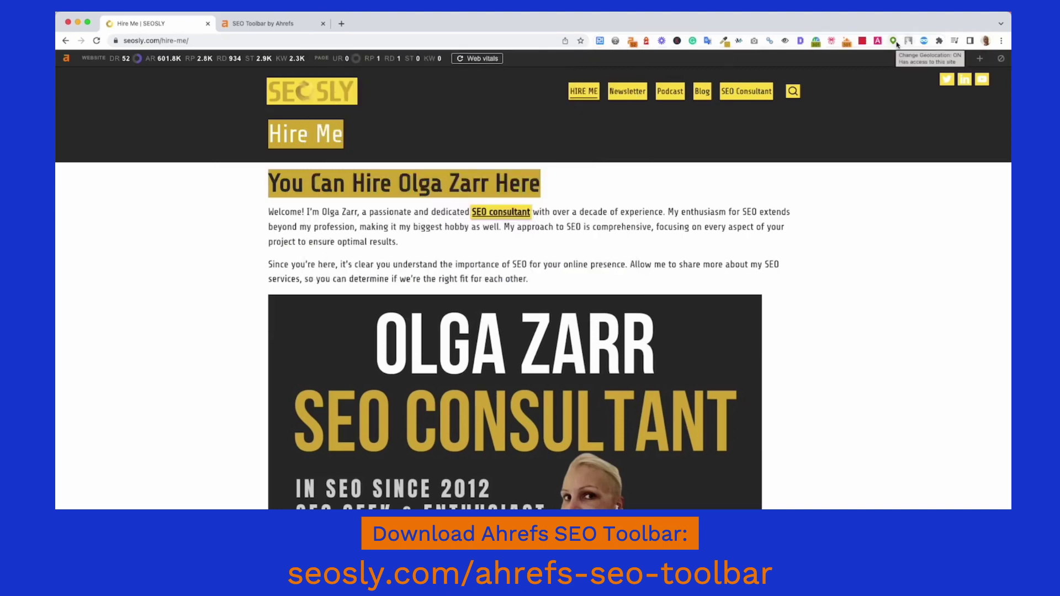
click(926, 42)
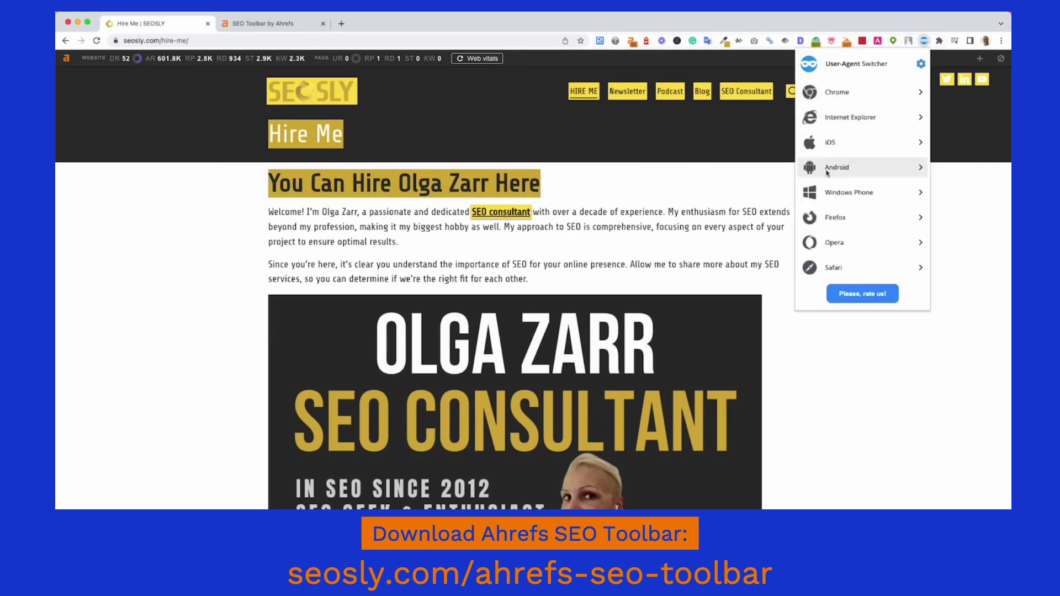
Close the separate User-Agent Switcher extension and enable the Ahrefs toolbar's user-agent switcher with Chrome - iPad
click(590, 179)
click(631, 41)
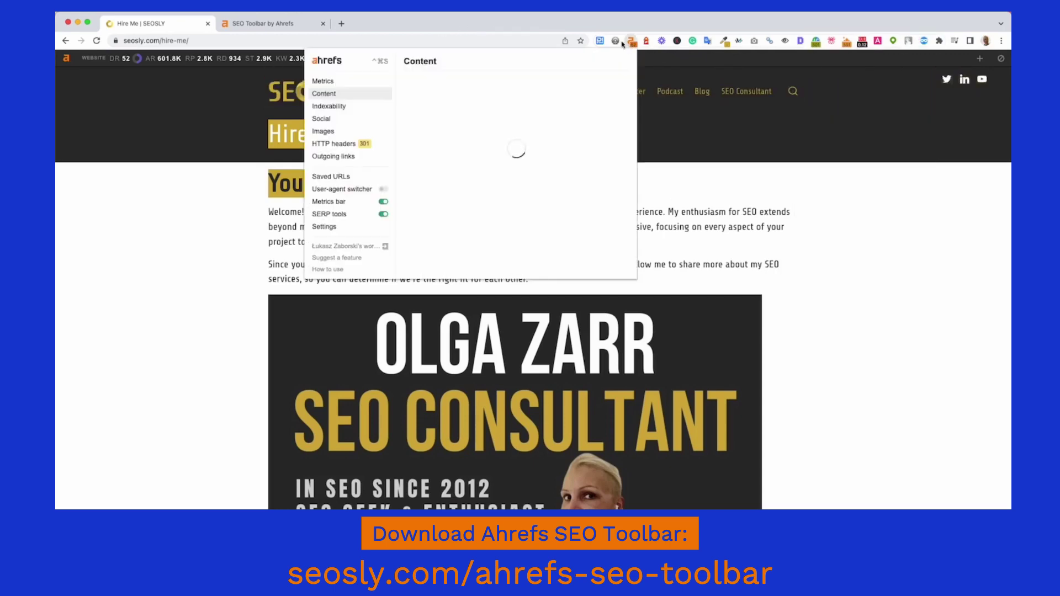
click(343, 192)
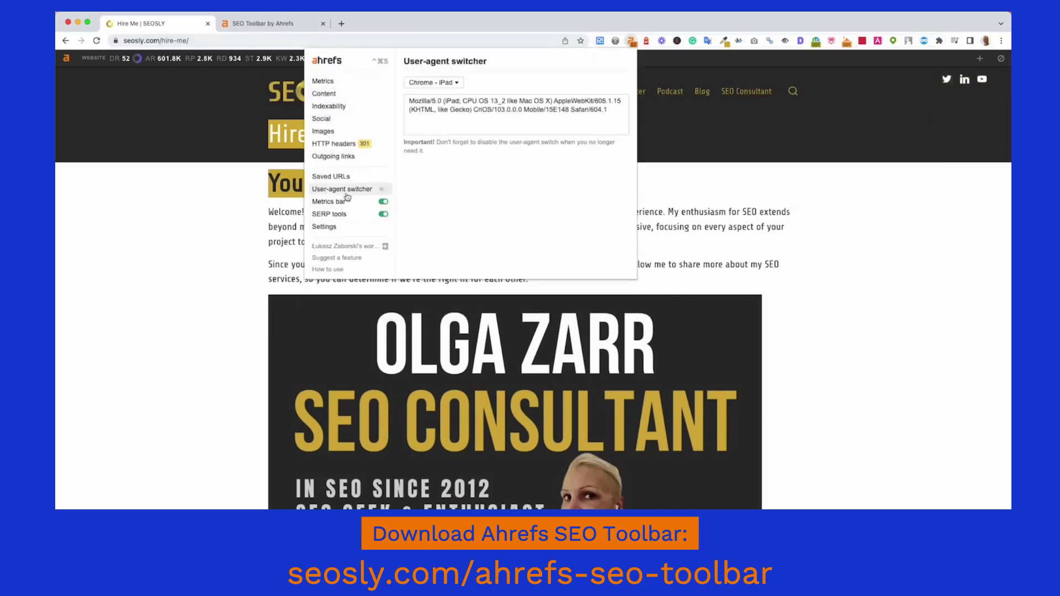
click(384, 189)
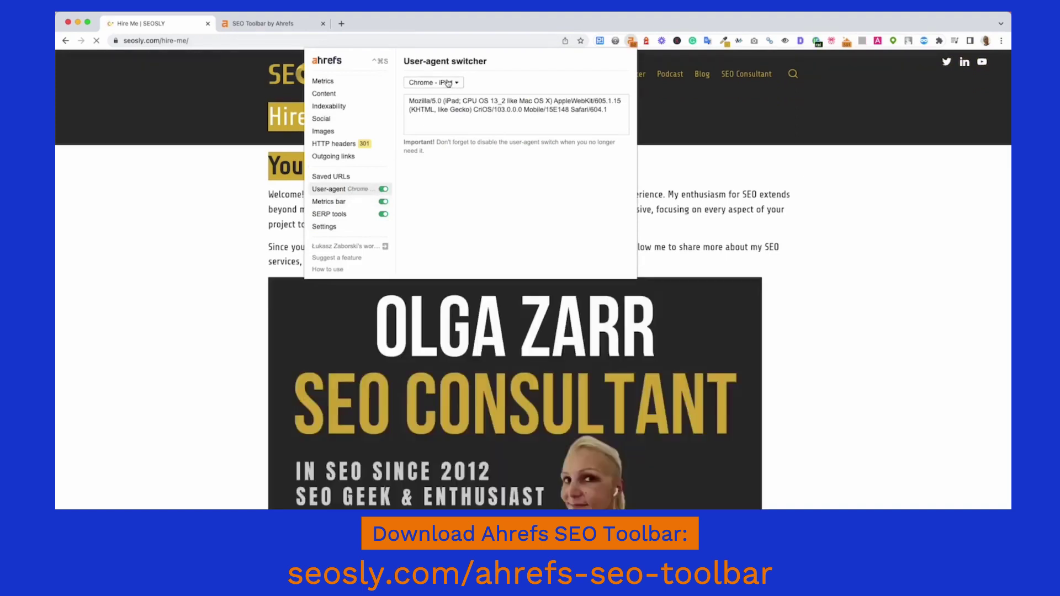
click(456, 83)
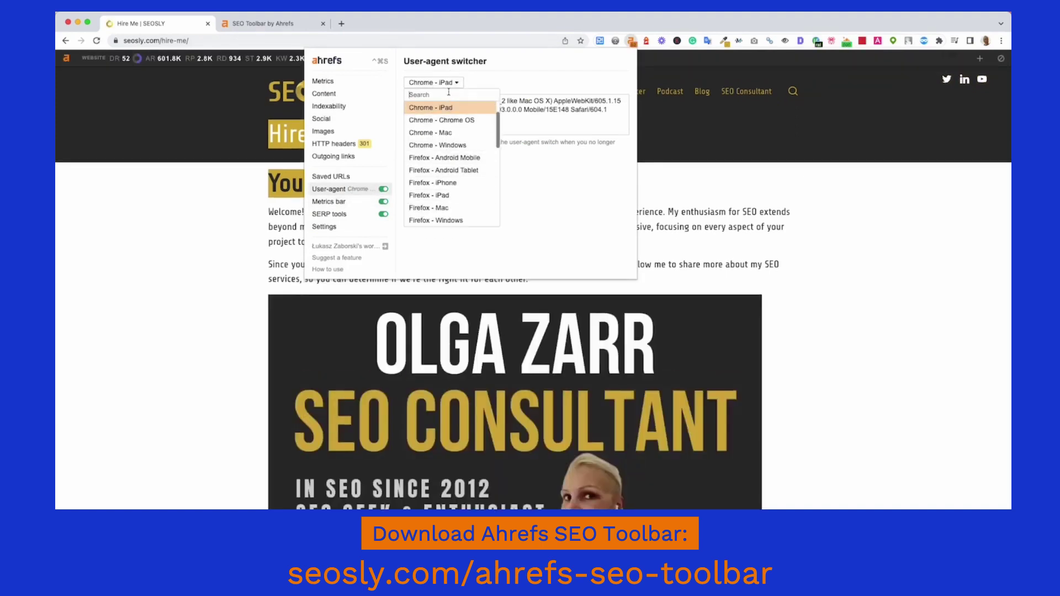
click(464, 108)
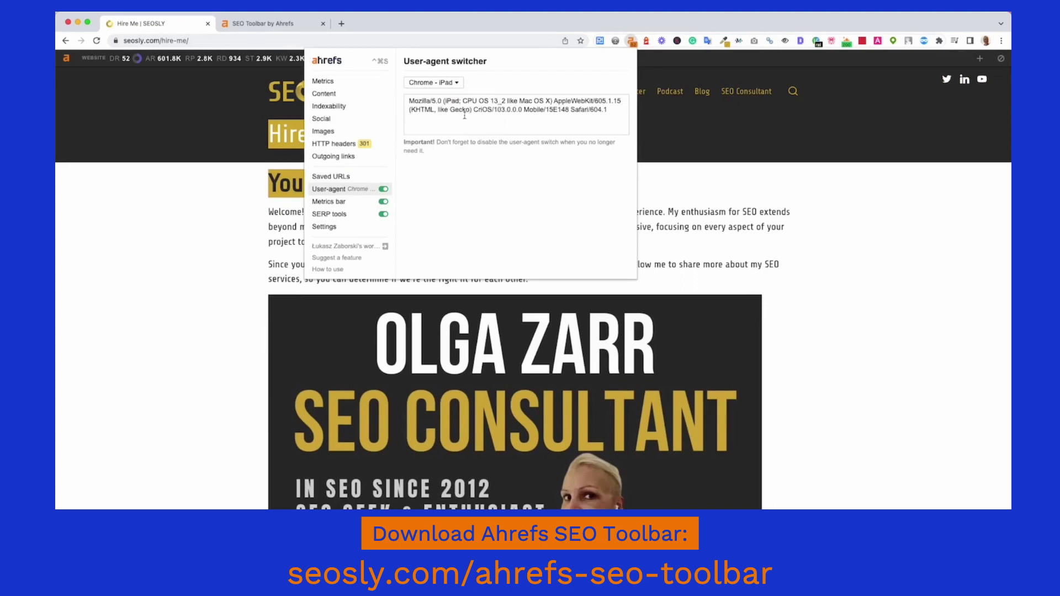
Browse the available user agents, try Safari - iPad iOS 13.2, and set the user agent to Chrome - iPhone
click(461, 83)
scroll(453, 166, down, 6)
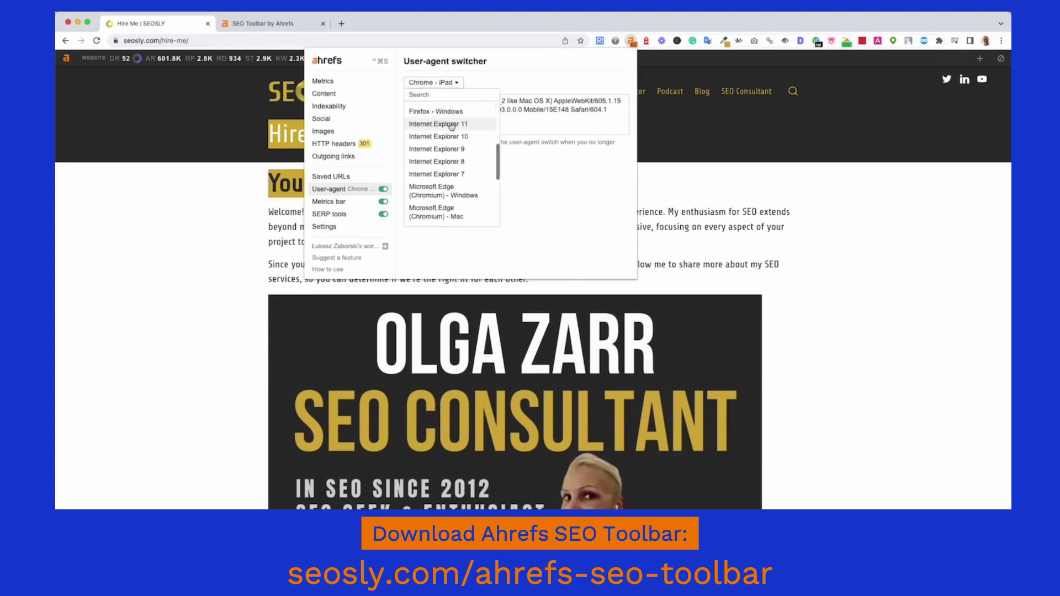
scroll(456, 173, down, 3)
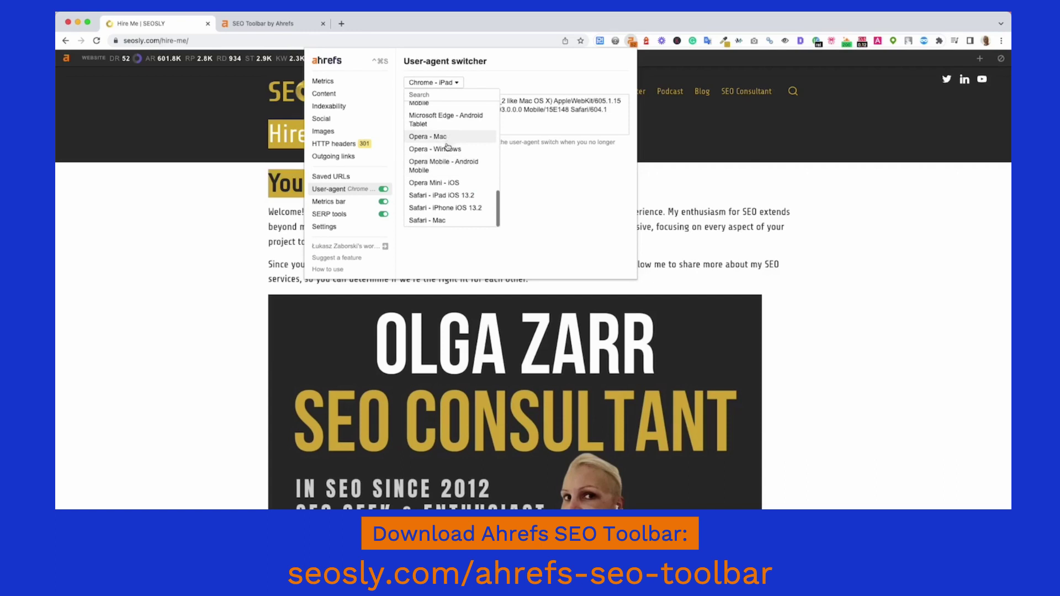
scroll(455, 174, up, 5)
scroll(454, 176, down, 6)
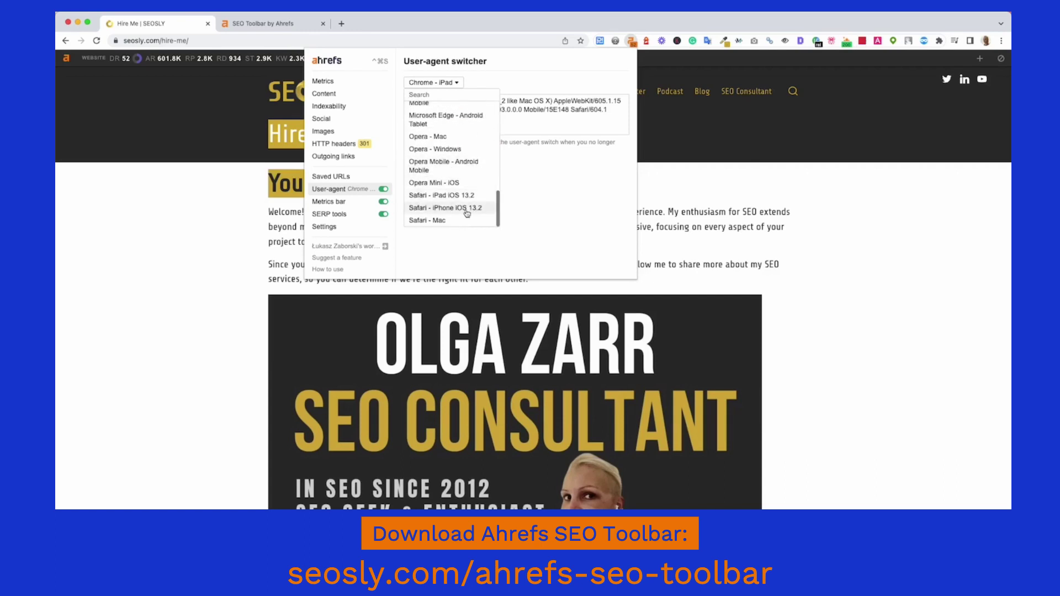
click(443, 197)
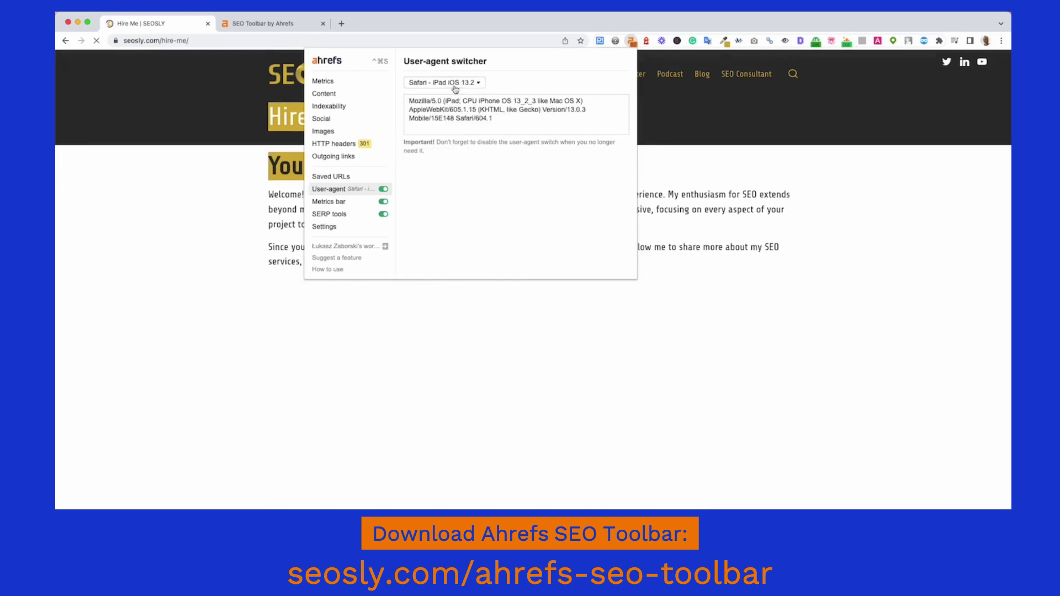
click(456, 84)
click(450, 133)
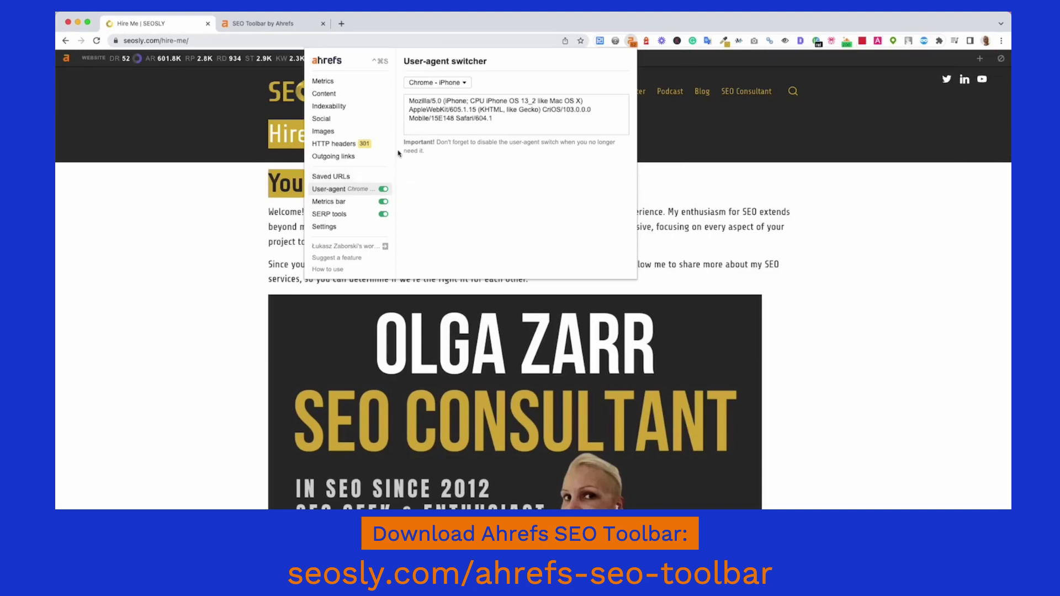
Review the toolbar's Metrics bar settings and the SERP tools options, including the local search simulator's location, domain and language
click(343, 201)
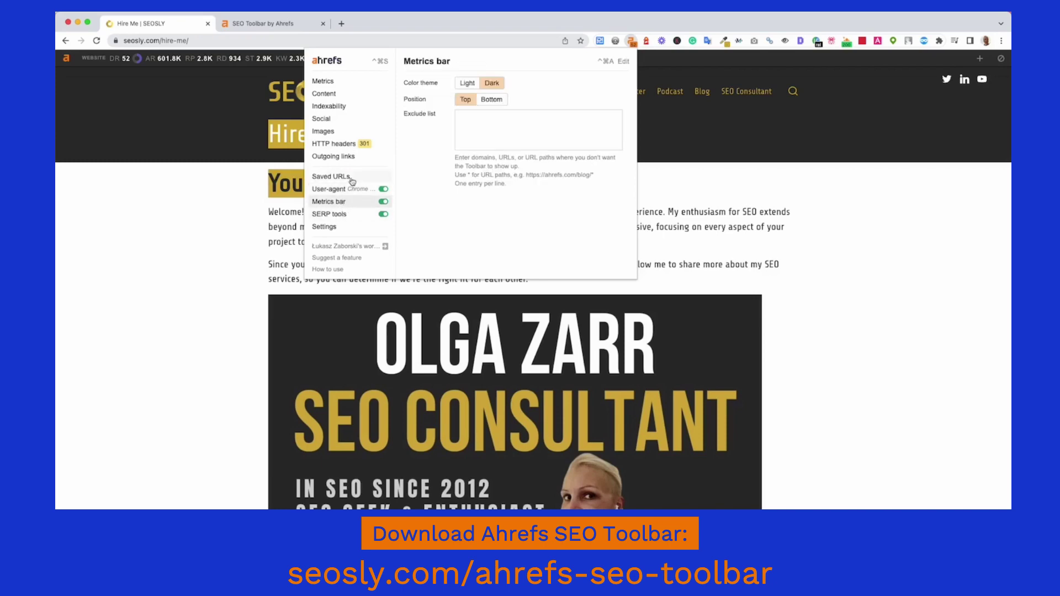
click(343, 216)
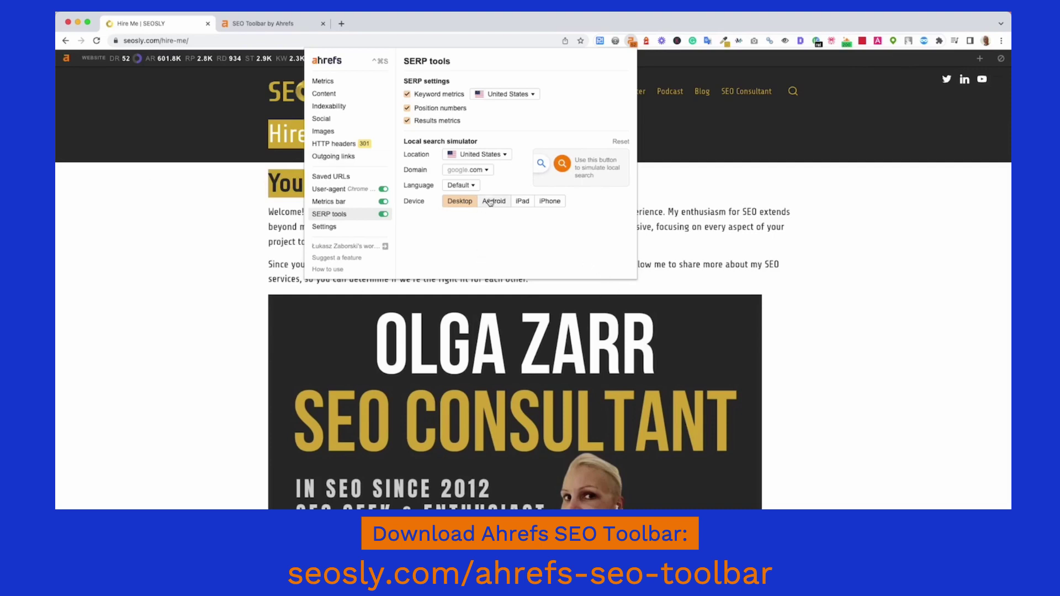
click(486, 155)
click(497, 155)
click(490, 170)
click(490, 170)
click(470, 188)
click(474, 226)
Search Google for "seo audit" in the browser tab showing the Ahrefs SEO Toolbar page
click(252, 25)
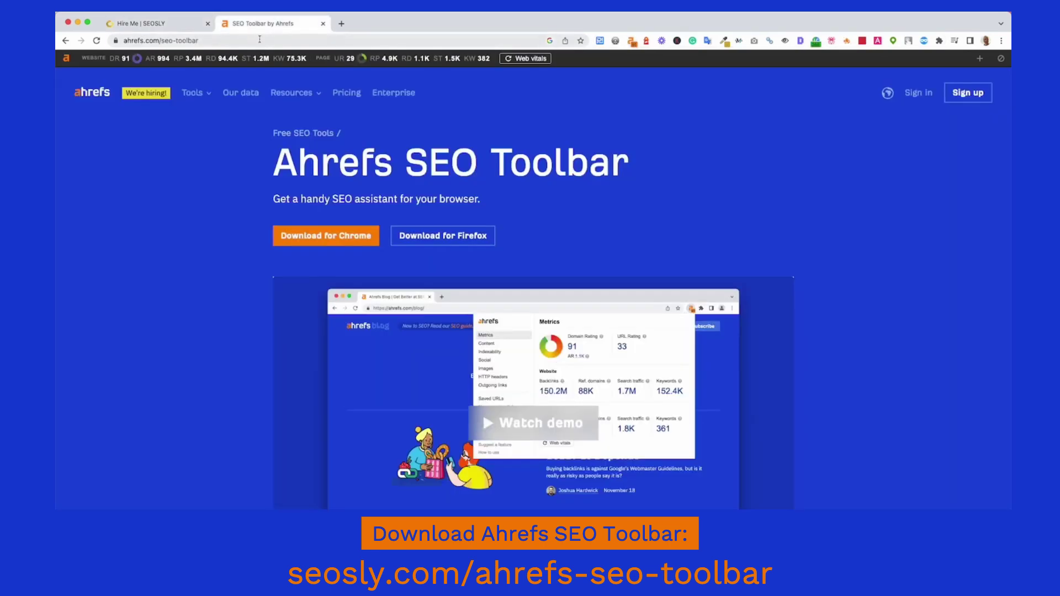
click(260, 40)
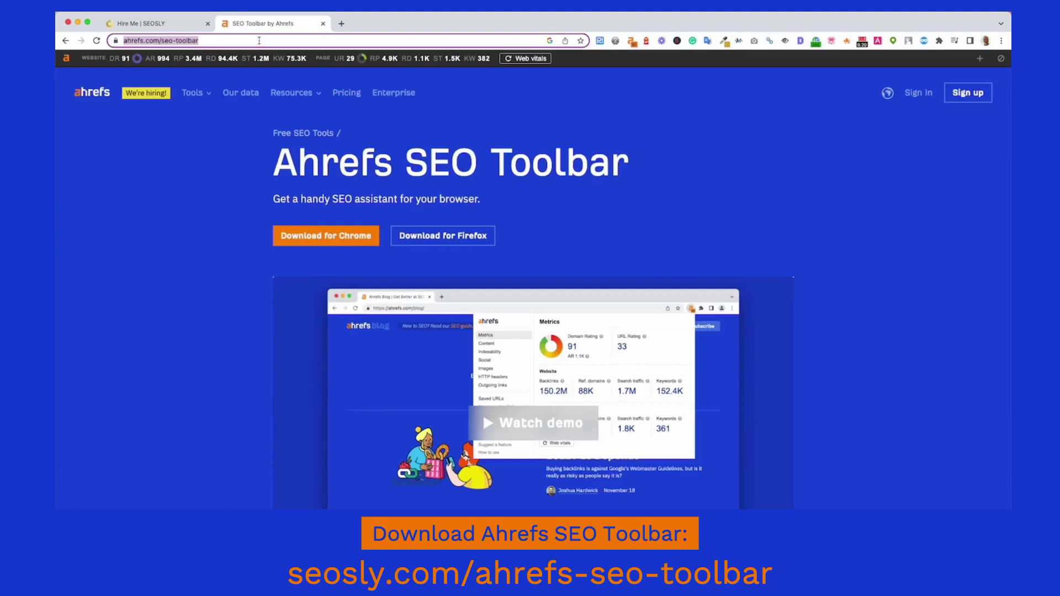
text(seo au)
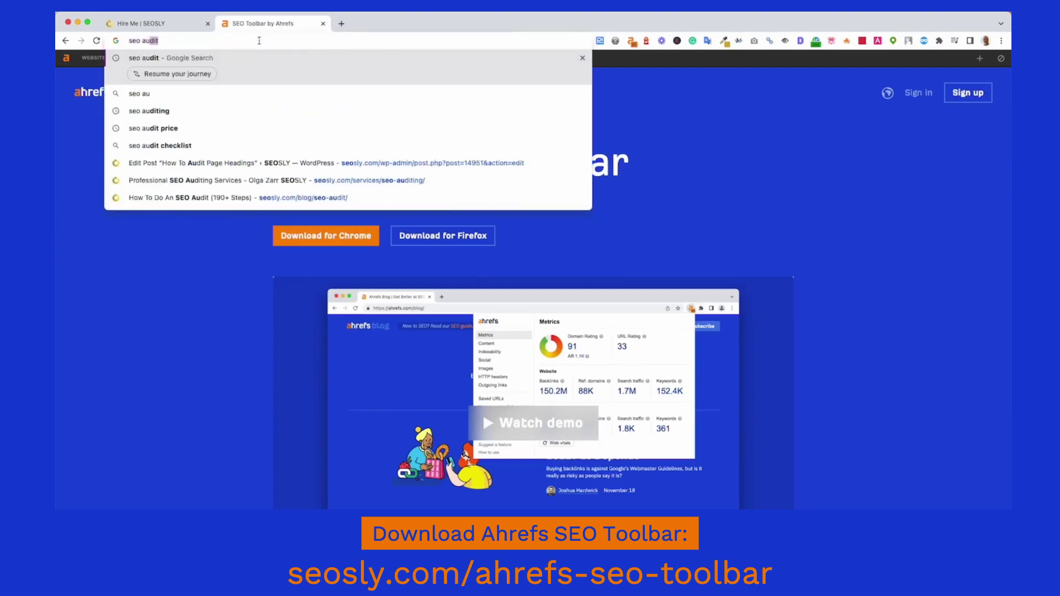
key(Return)
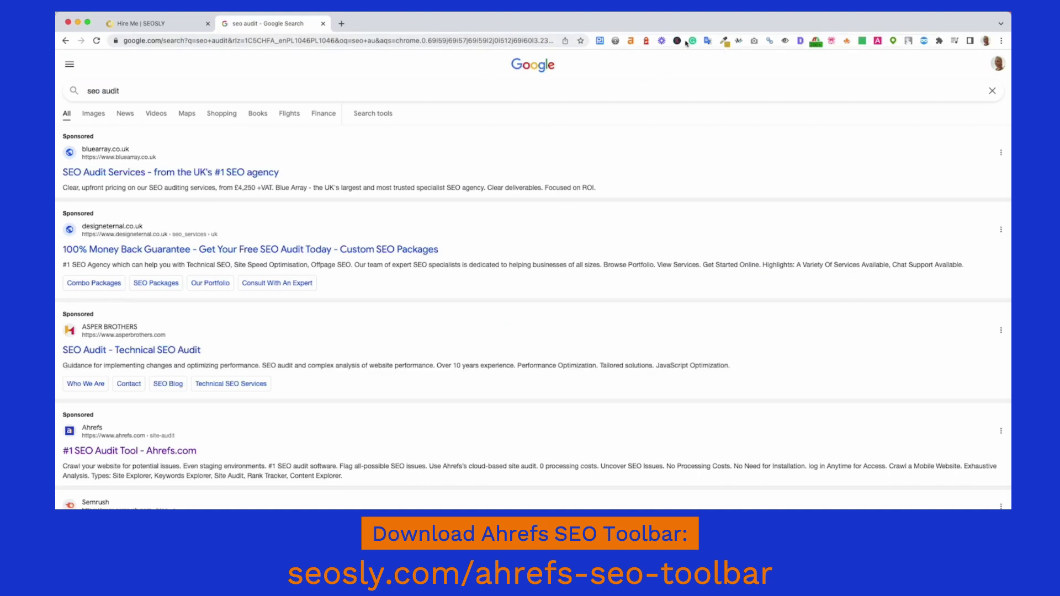
Turn off the Ahrefs user-agent switcher and simulate the local search for the United States
click(630, 40)
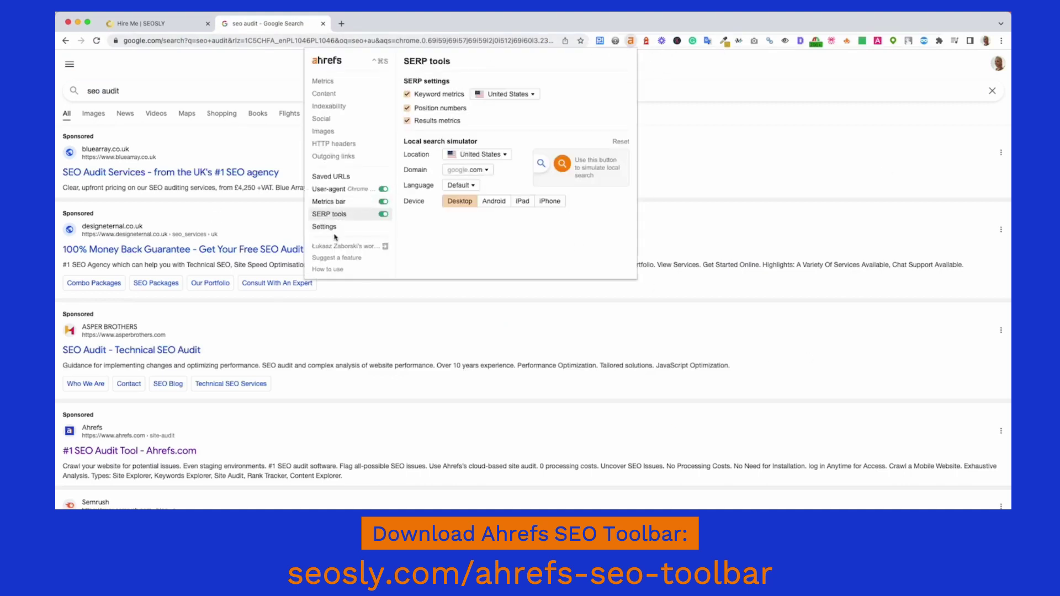
click(384, 189)
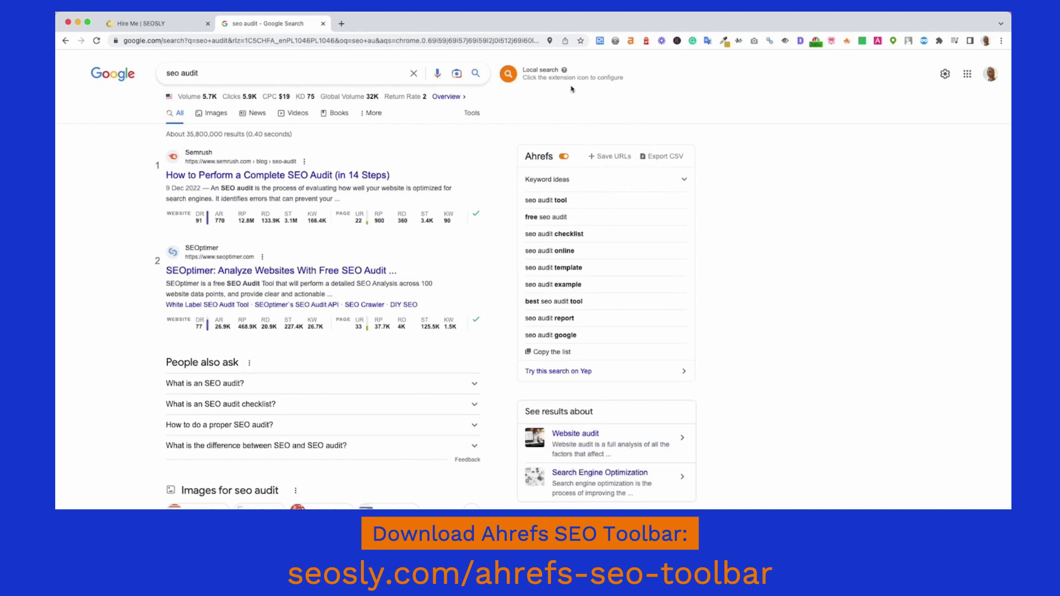
click(547, 75)
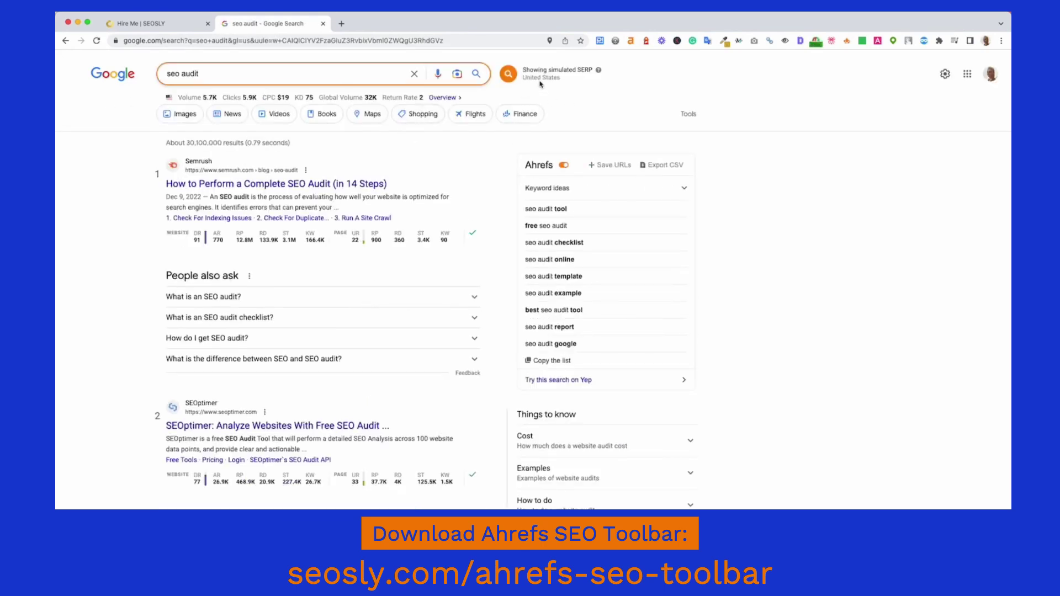
Check the local search simulator settings in SERP tools and look through the simulated "seo audit" results
click(549, 77)
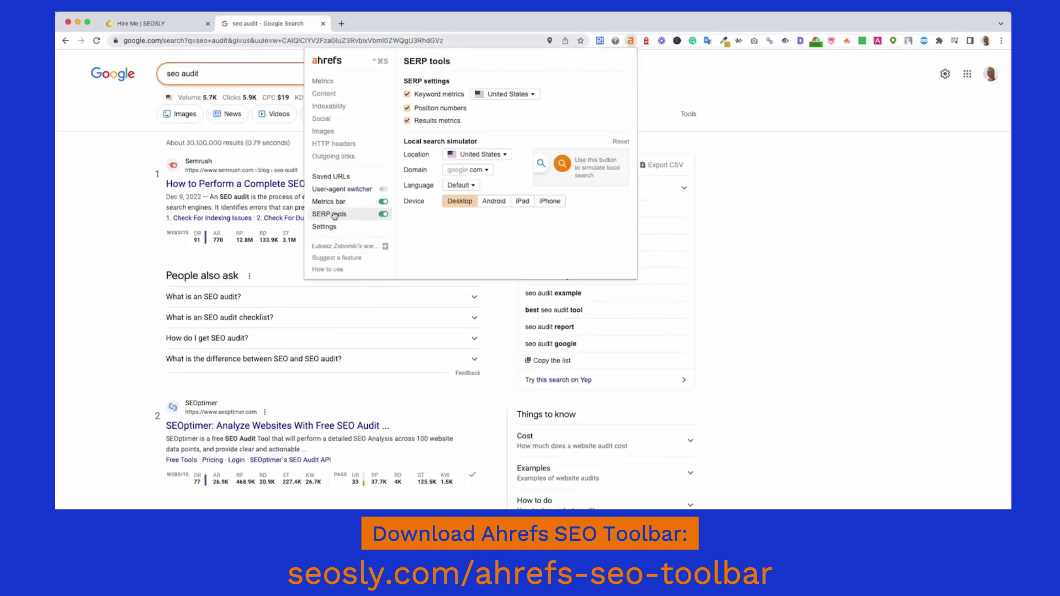
click(562, 163)
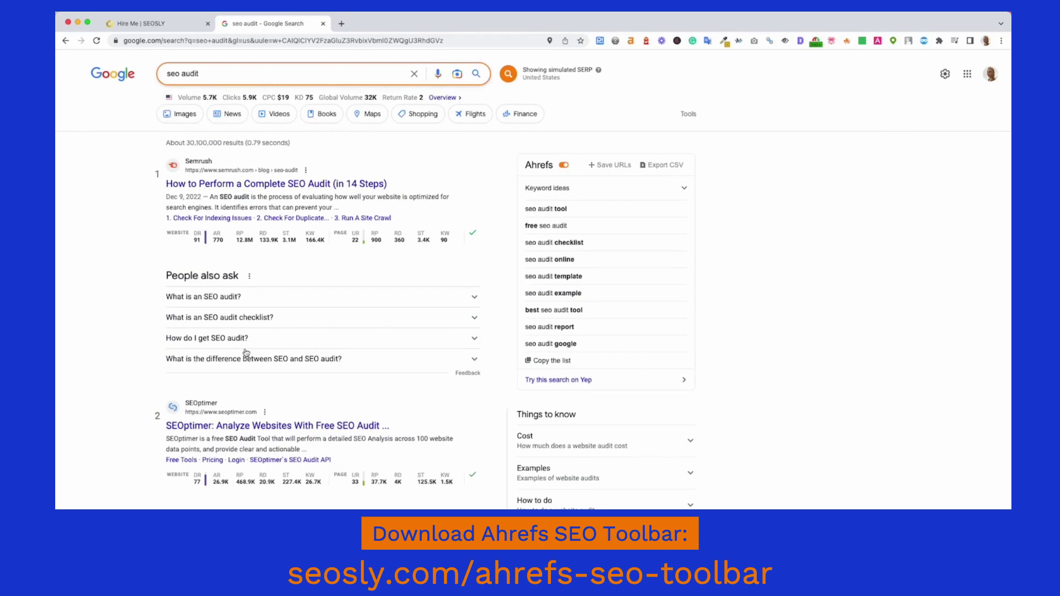
scroll(246, 352, down, 15)
scroll(276, 350, up, 12)
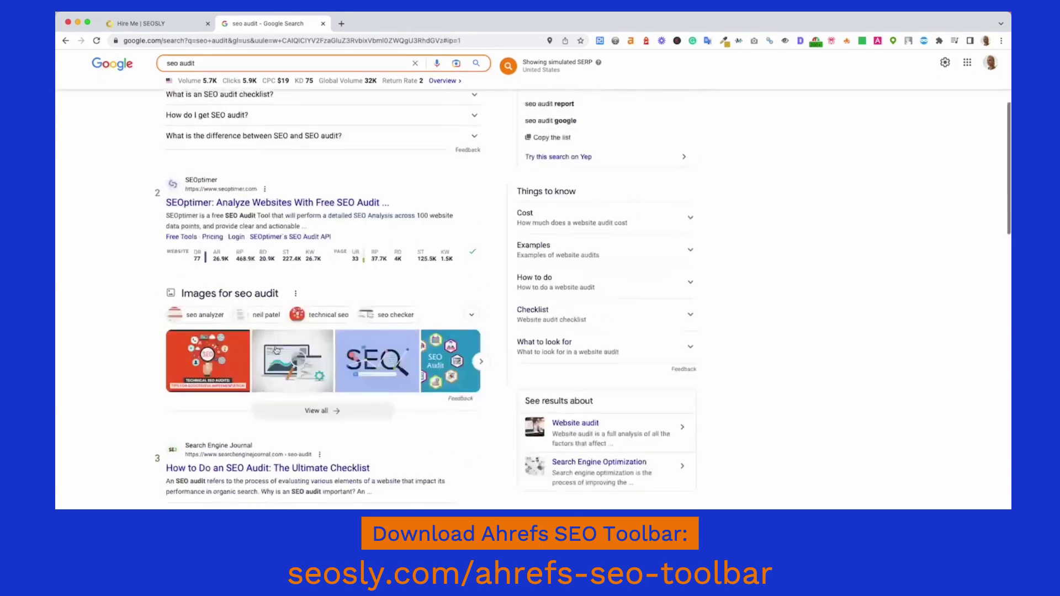
scroll(276, 350, up, 5)
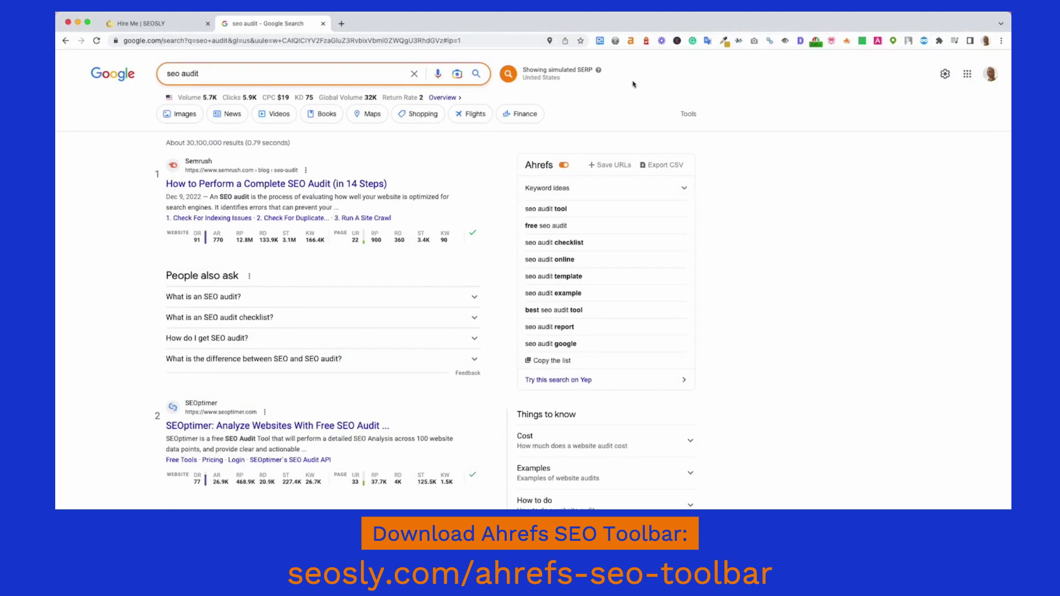
Open the Ahrefs toolbar's feature suggestion board and look through the trending posts
click(631, 41)
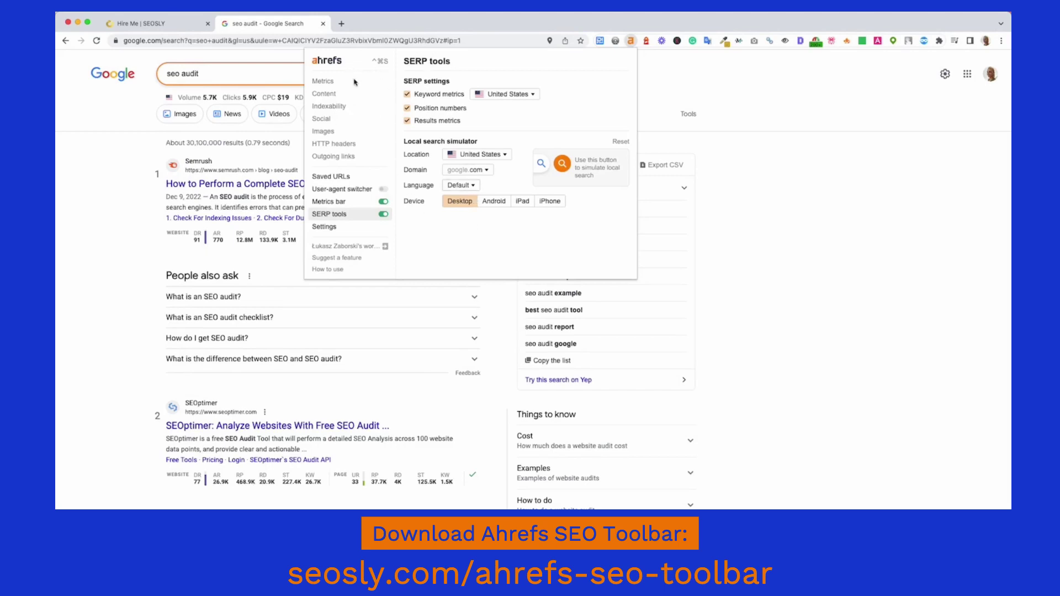
click(356, 261)
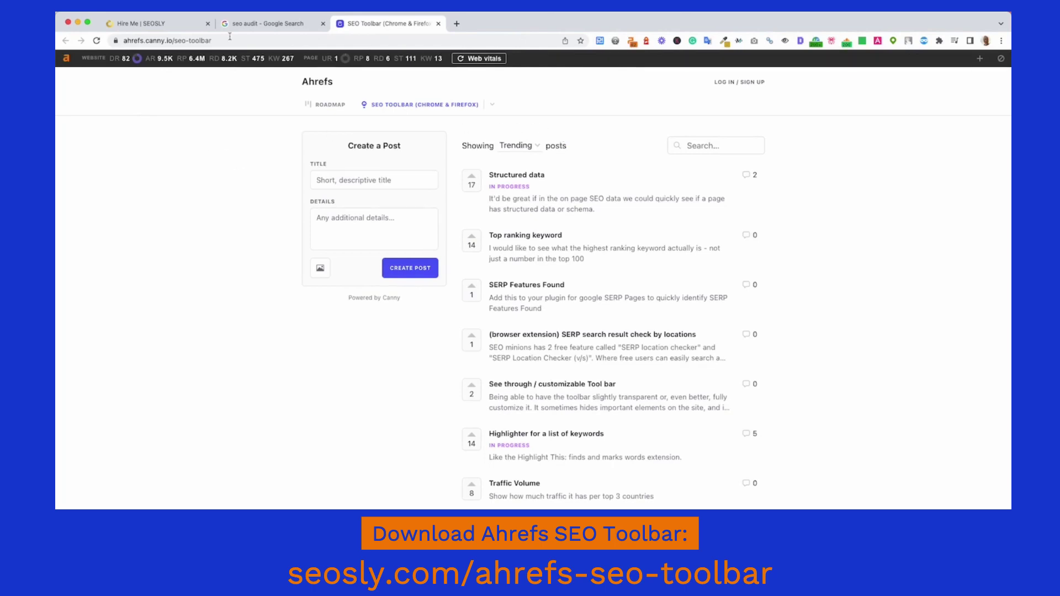
mouse_move(126, 58)
scroll(604, 379, down, 3)
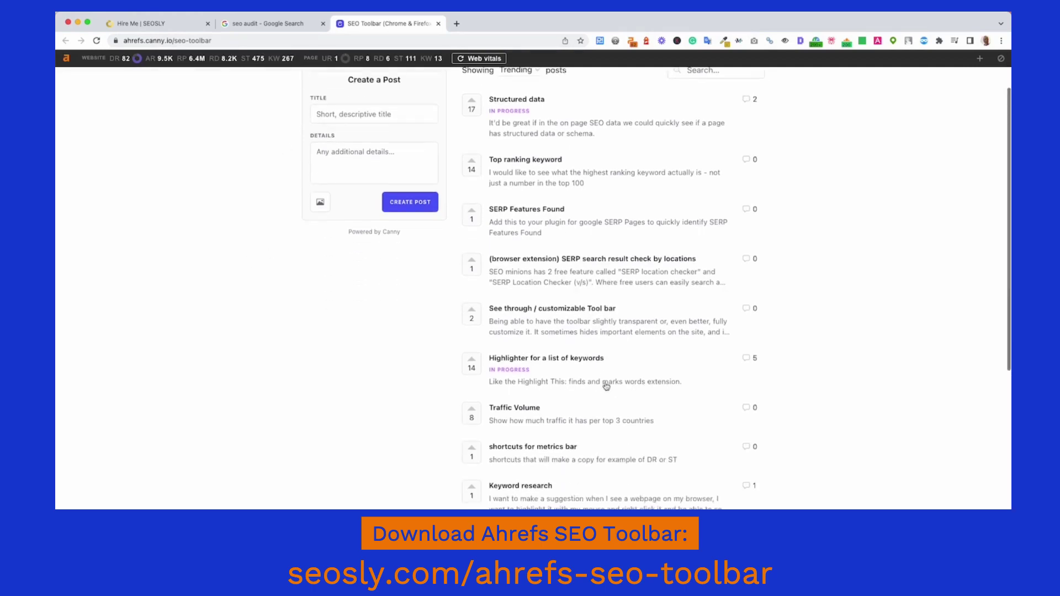
scroll(603, 386, up, 3)
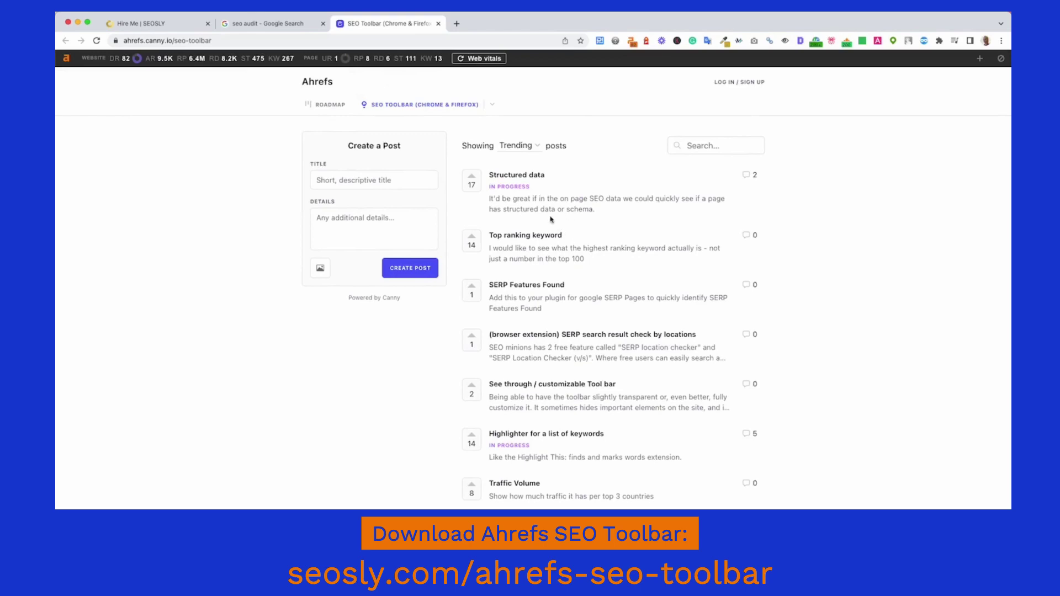
scroll(407, 371, down, 5)
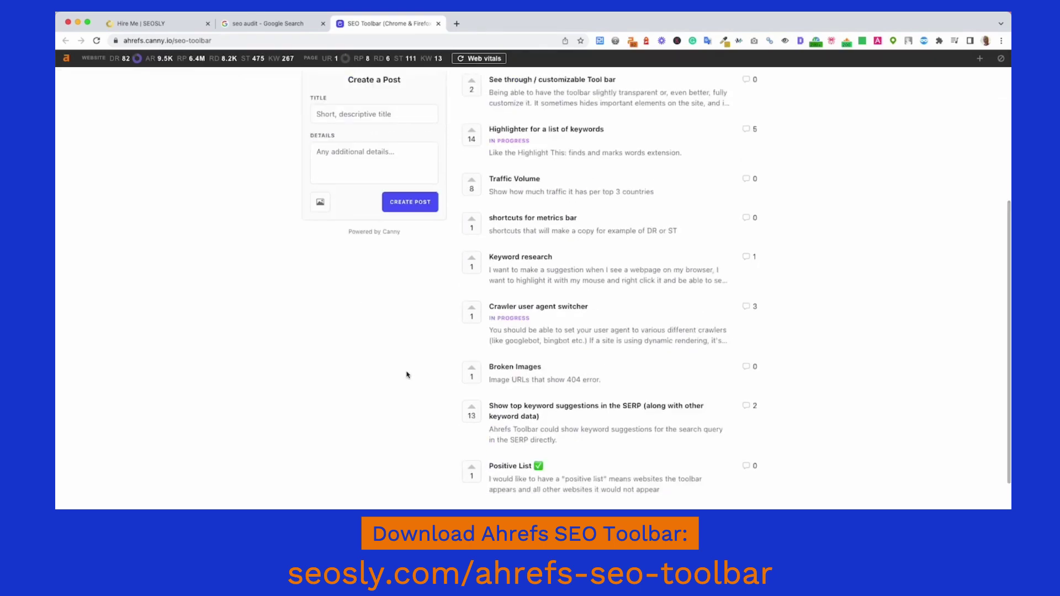
scroll(407, 376, up, 5)
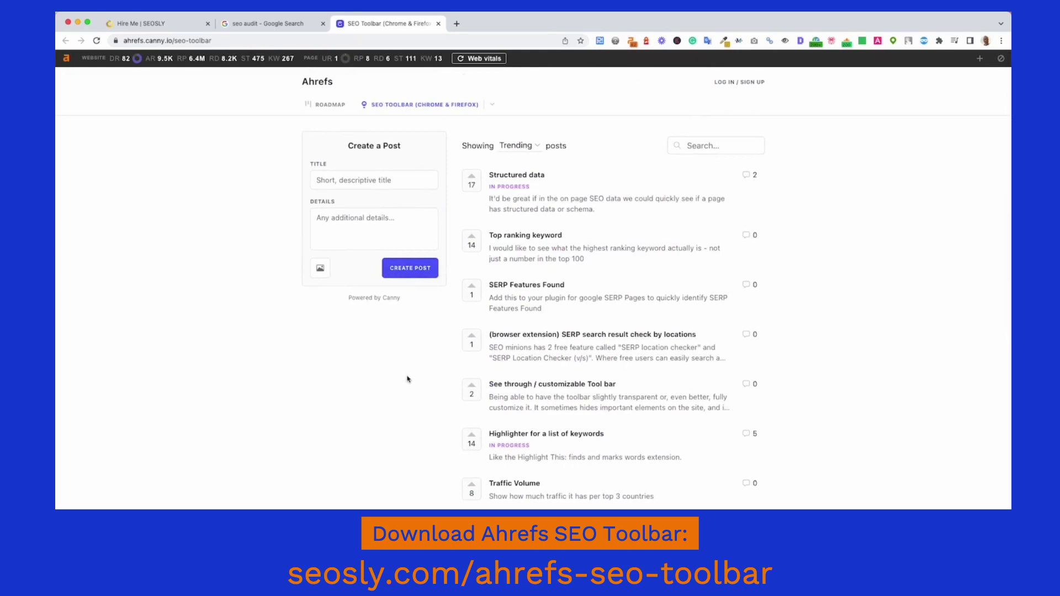
Return to the Hire Me page, view the Ahrefs toolbar's available reports, and close the popup
click(244, 30)
click(165, 25)
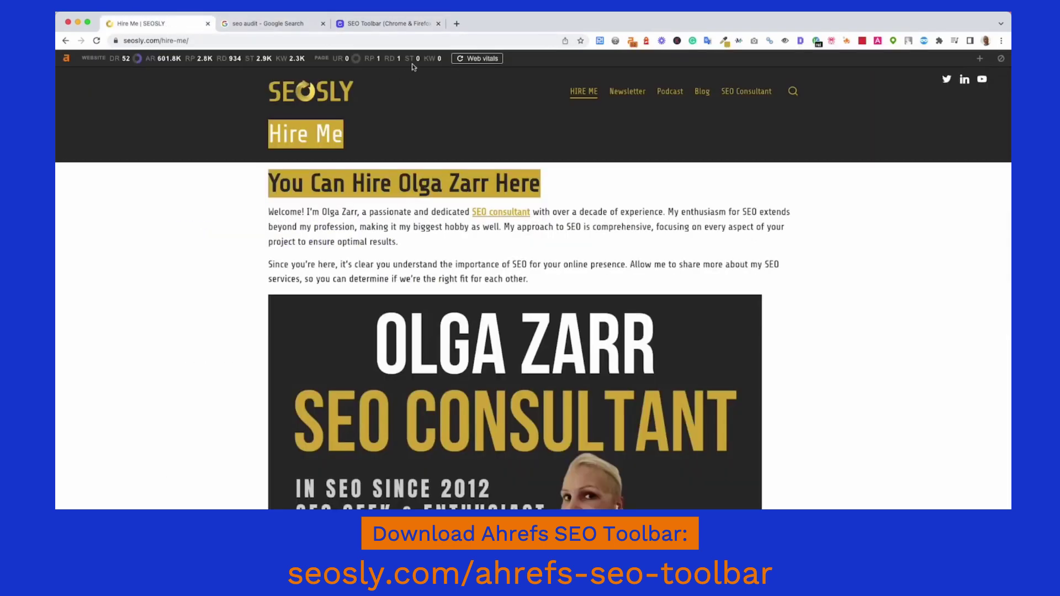
click(631, 41)
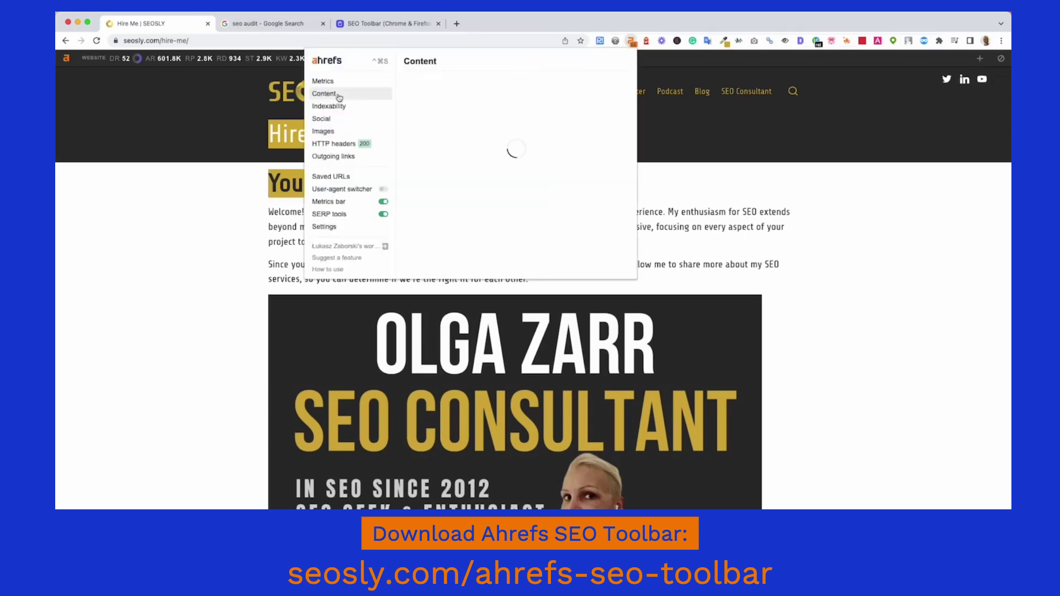
click(875, 21)
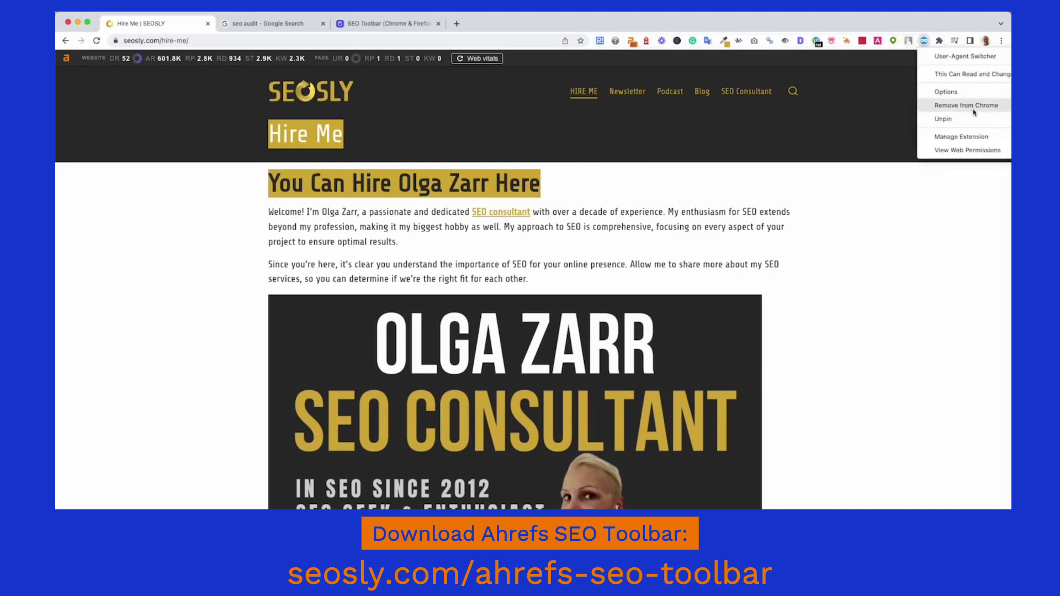
Remove the User-Agent Switcher and Touch VPN extensions from Chrome
click(941, 106)
click(914, 111)
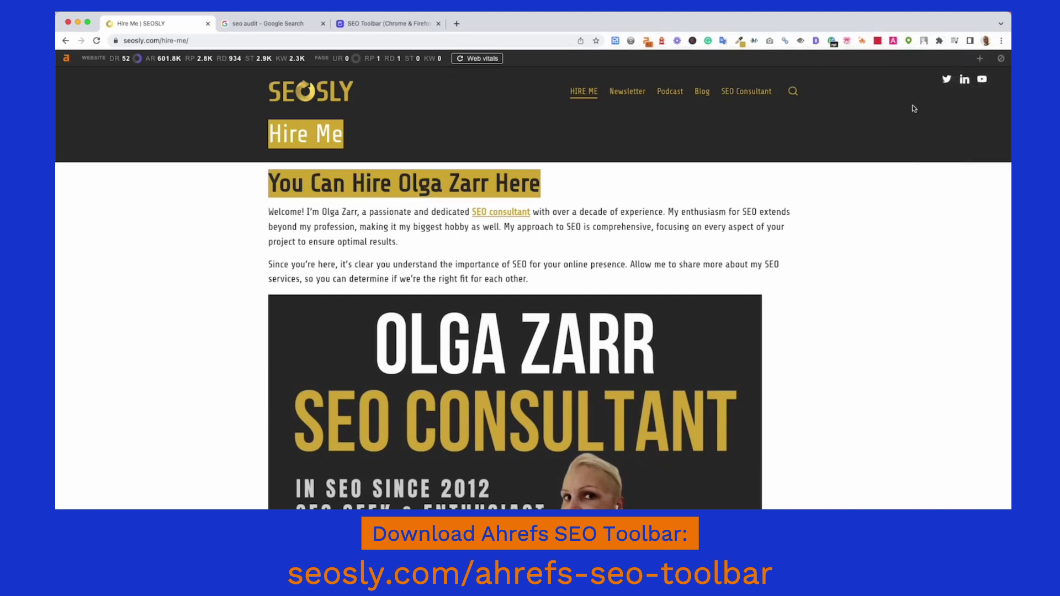
right_click(924, 41)
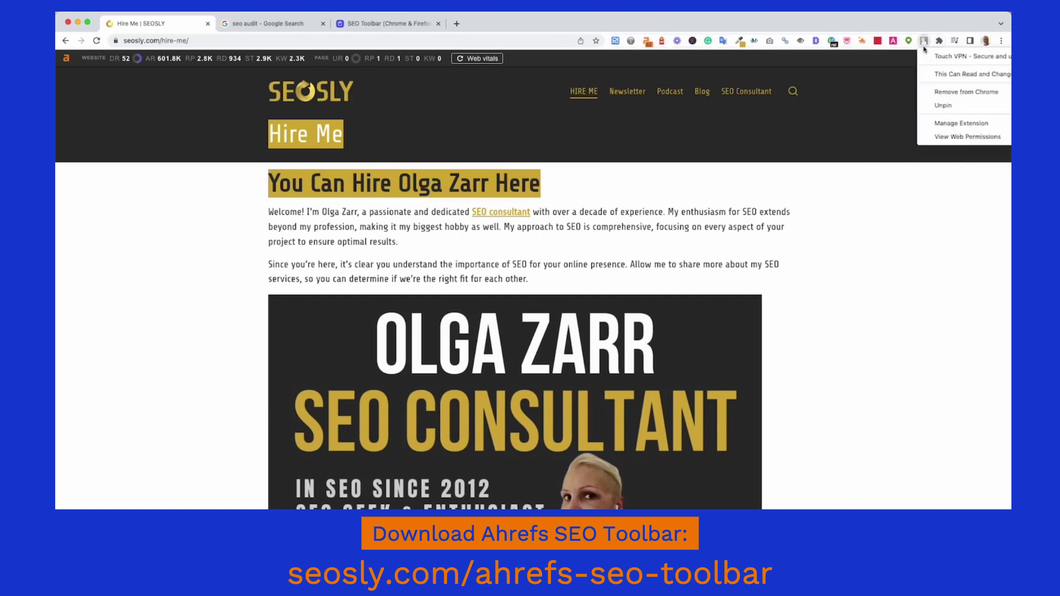
click(967, 95)
click(912, 116)
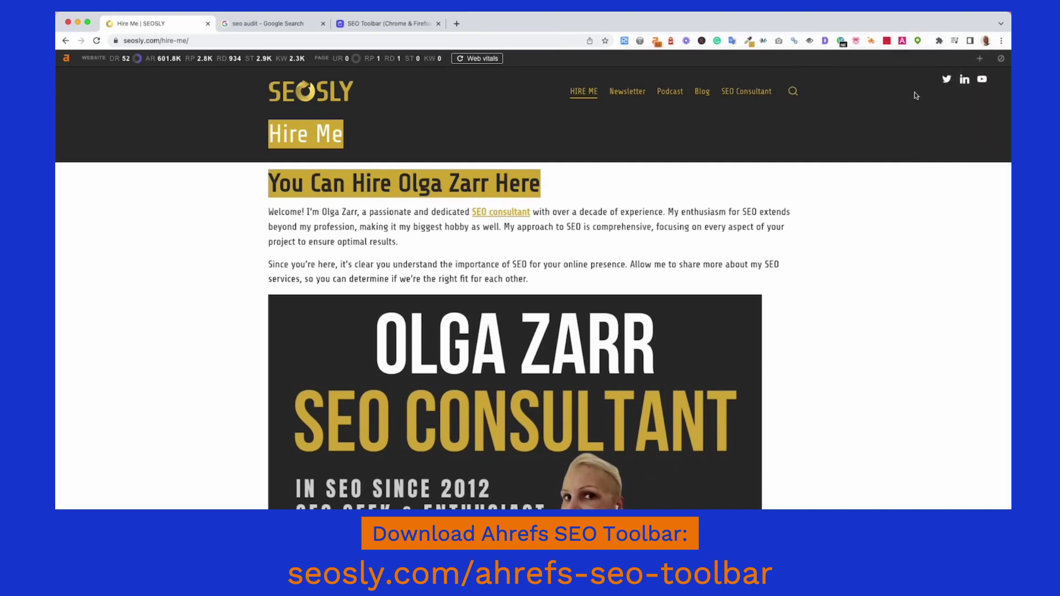
Remove the Change Geolocation (Location Guard) extension from Chrome and return to the "seo audit" search results
right_click(924, 42)
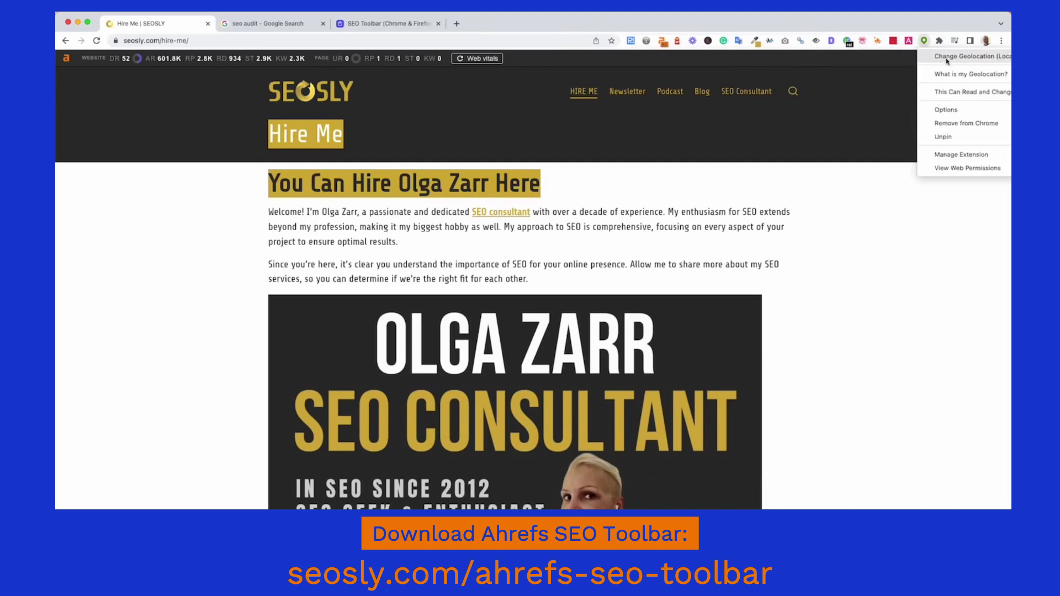
click(964, 124)
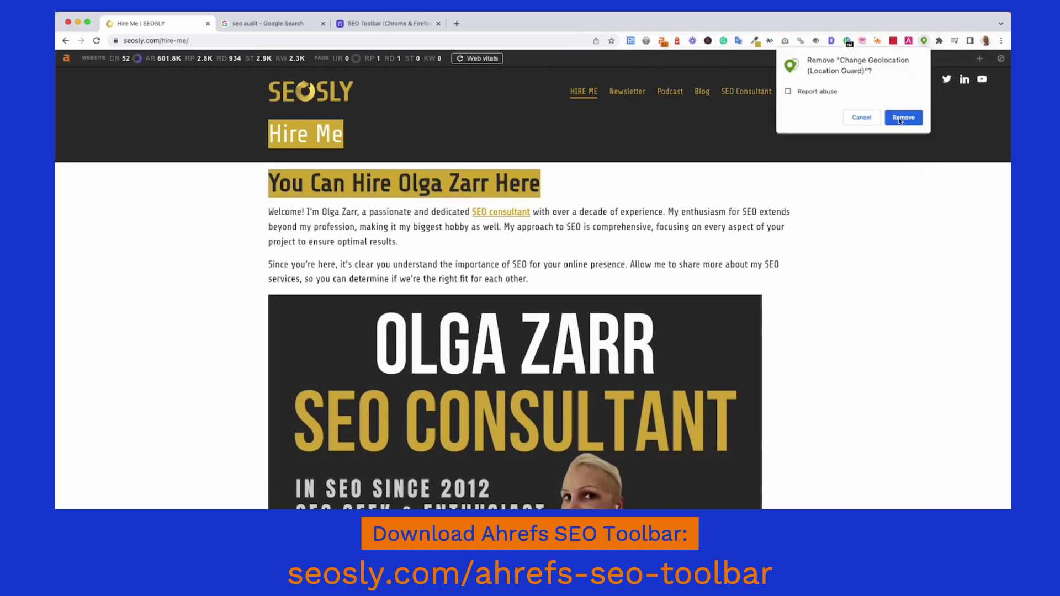
click(902, 118)
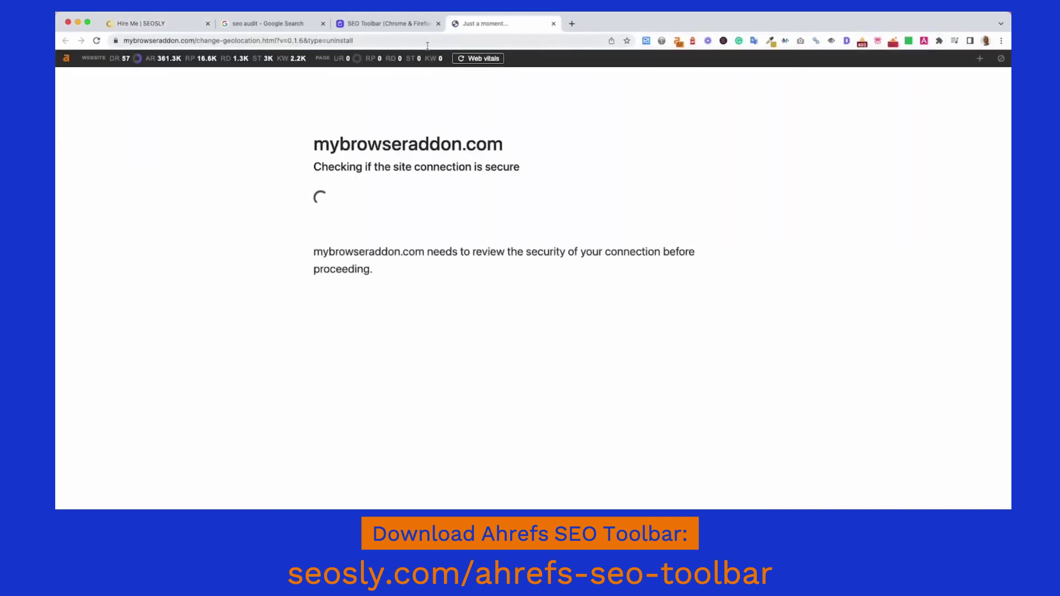
click(381, 24)
click(301, 28)
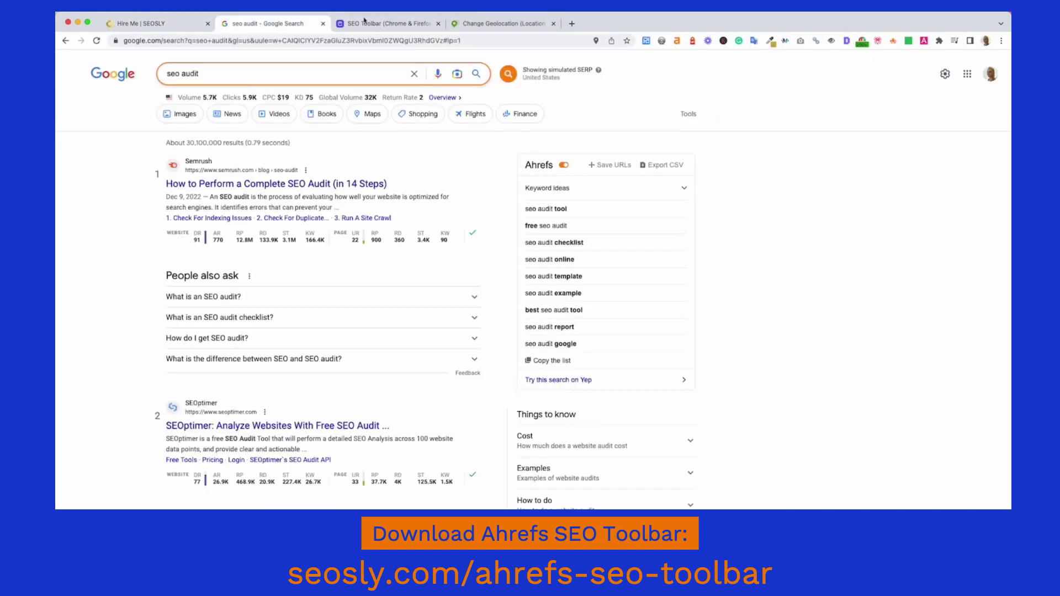
Remove the Broken Link Checker and Web Vitals extensions from Chrome
right_click(924, 40)
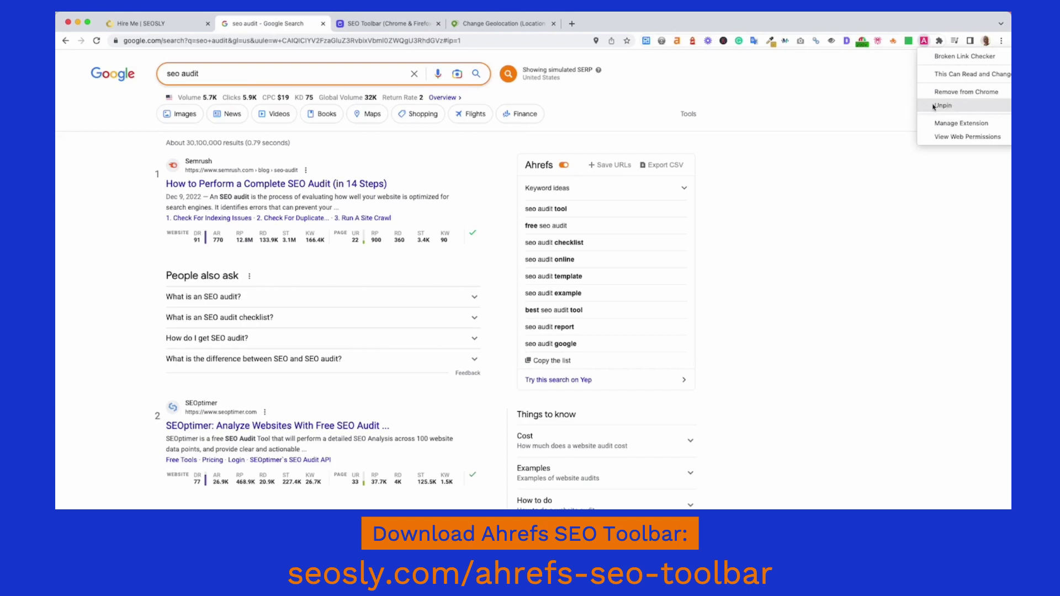
click(969, 91)
click(906, 114)
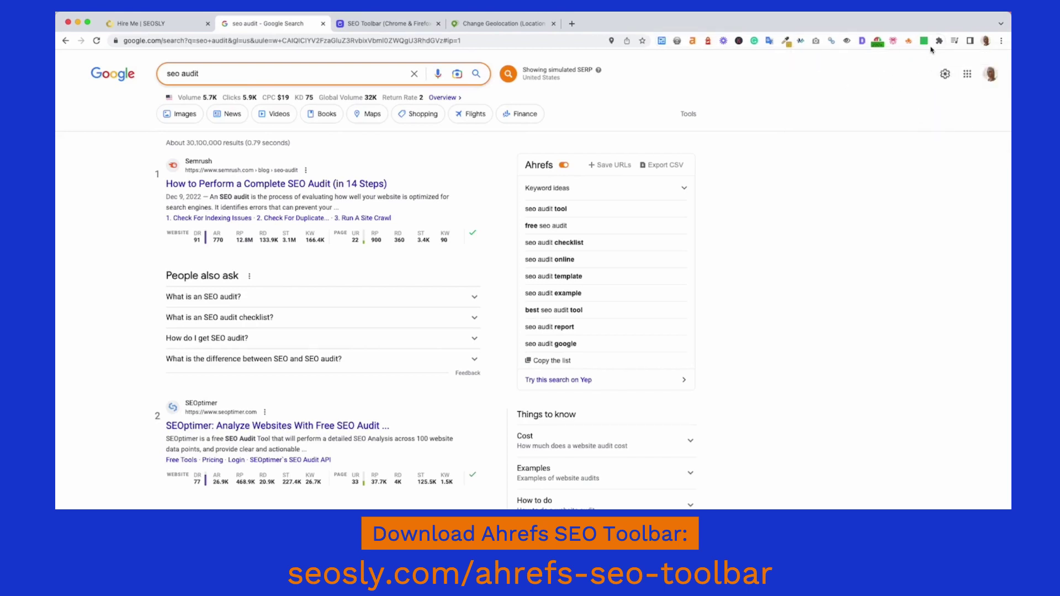
right_click(924, 40)
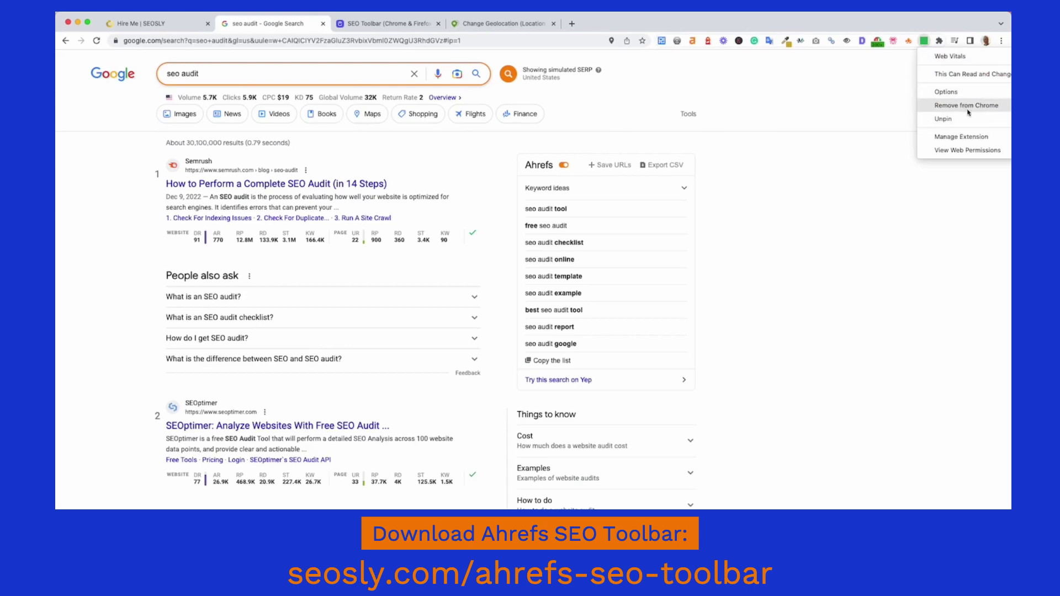
click(949, 106)
click(904, 112)
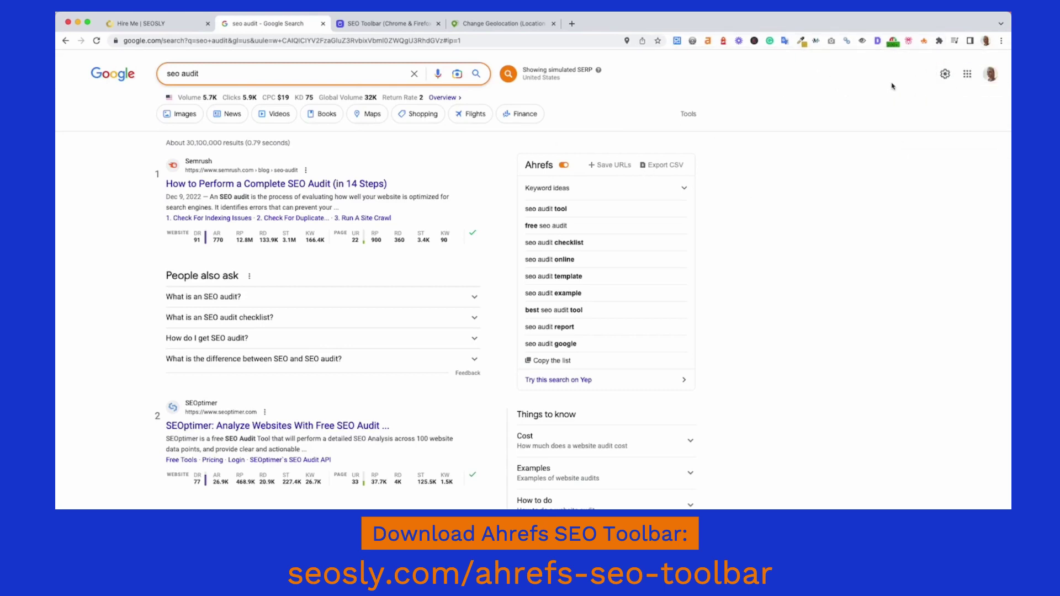
Inspect the search page's robots.txt and raw HTTP header details in Link Redirect Trace, close it, and check the first result's referring domains metric
click(893, 41)
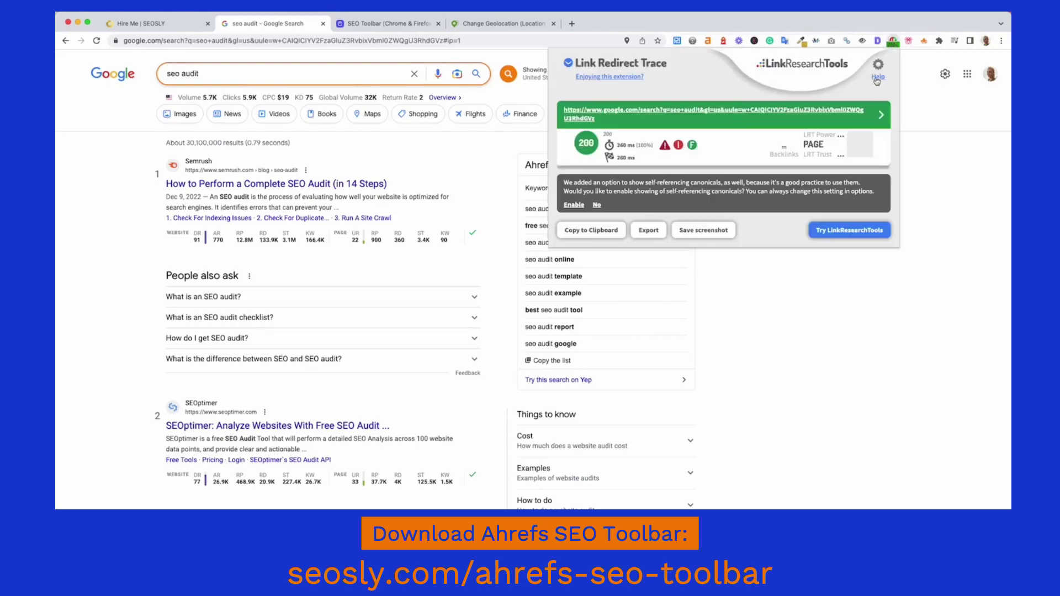
click(669, 155)
scroll(730, 220, down, 5)
scroll(731, 220, up, 10)
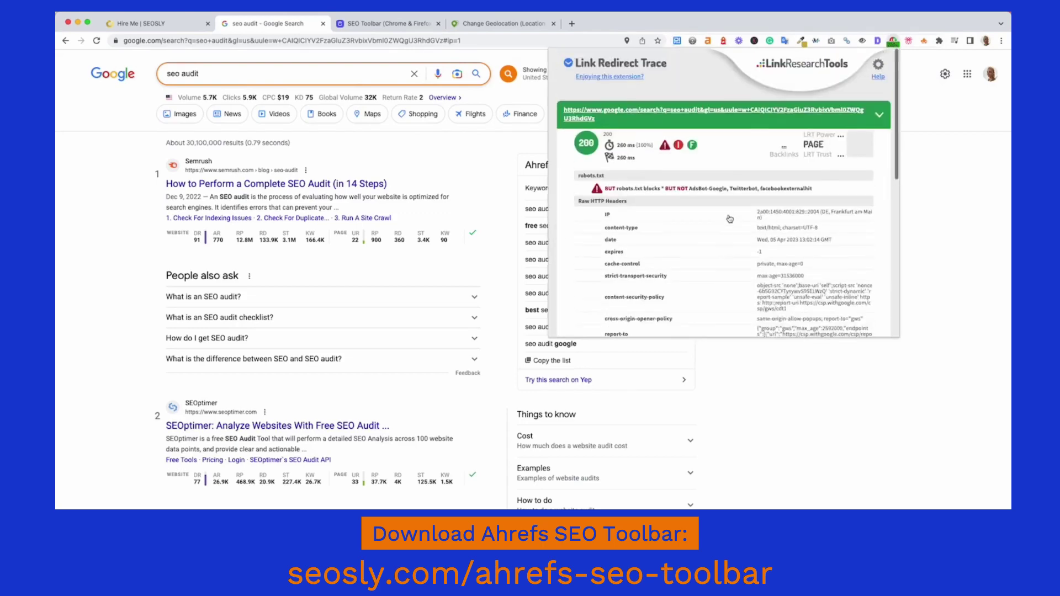
scroll(773, 210, down, 10)
scroll(828, 199, up, 10)
click(251, 101)
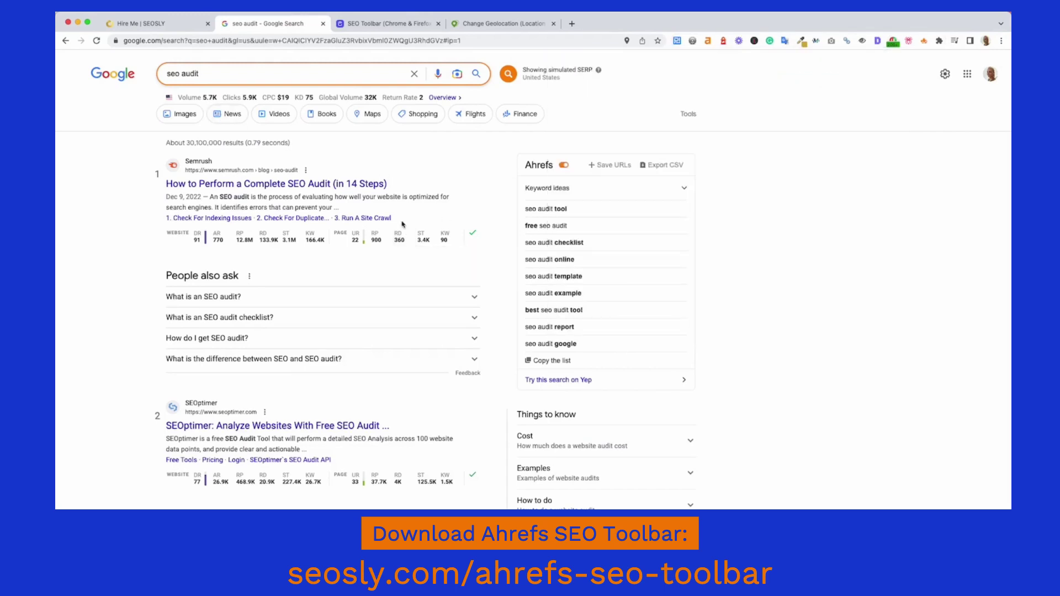
mouse_move(274, 245)
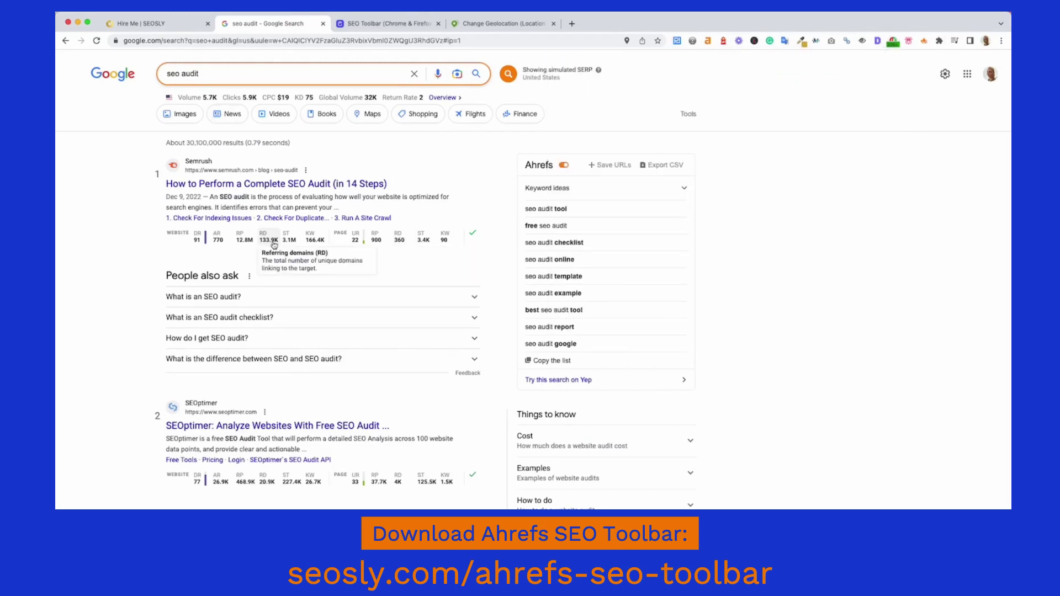
Return to the Hire Me page and look through its metadata and heading structure in the Ahrefs toolbar's Content report
key(super+1)
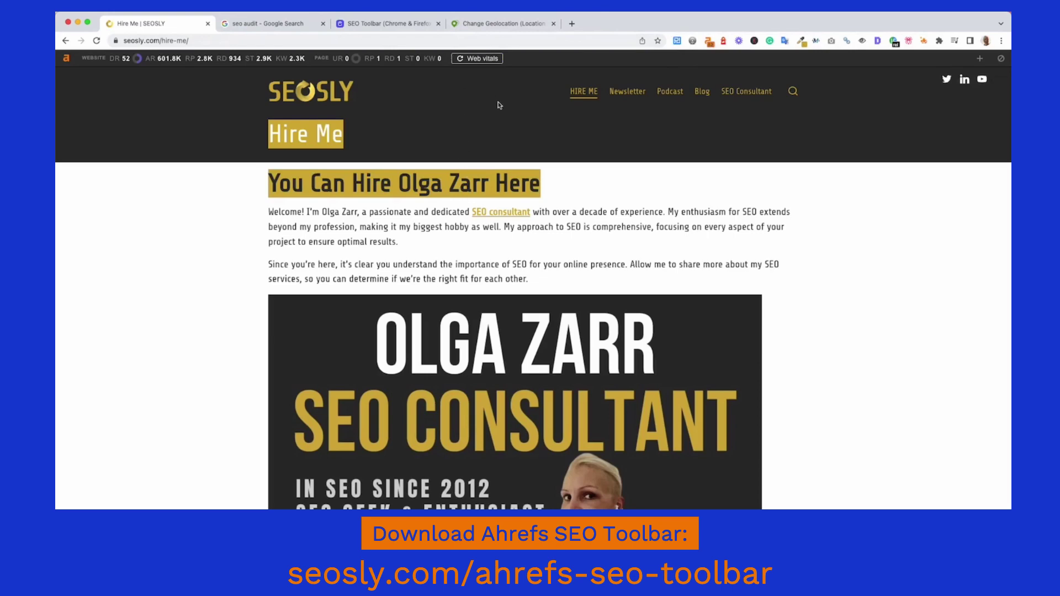
click(710, 41)
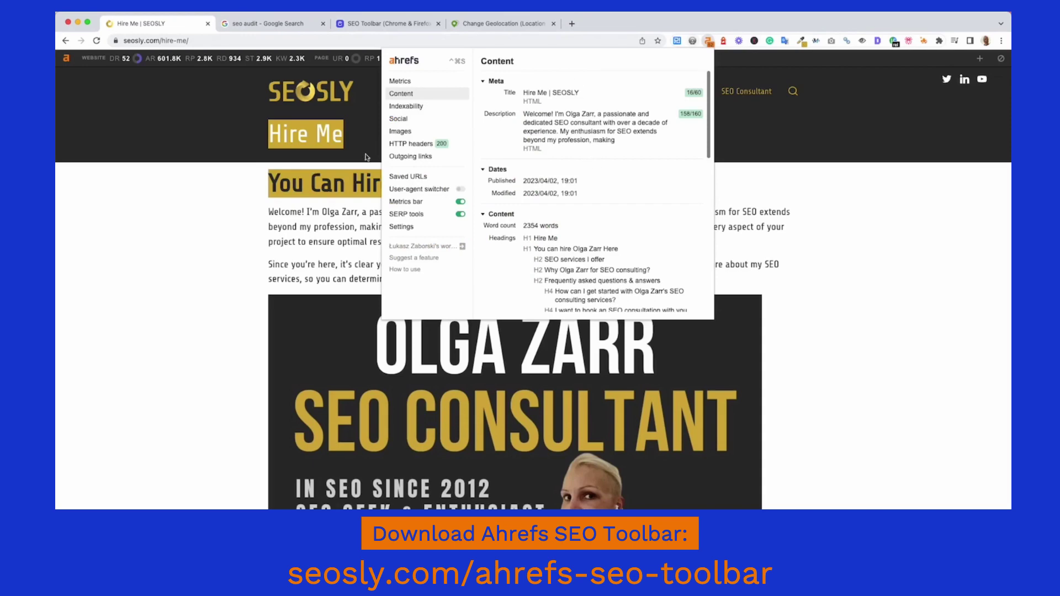
scroll(521, 202, down, 10)
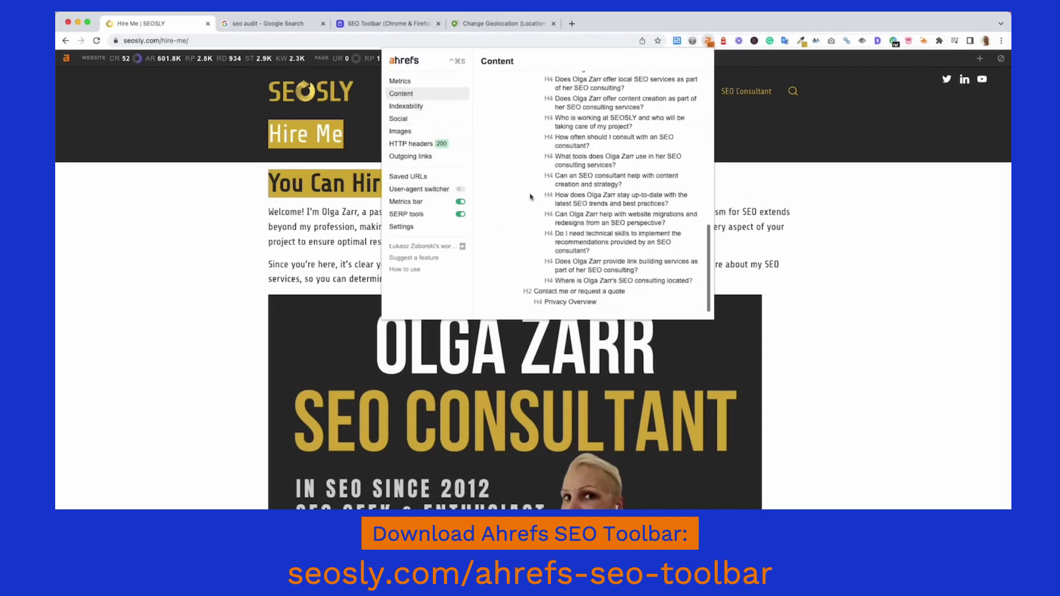
scroll(555, 151, up, 10)
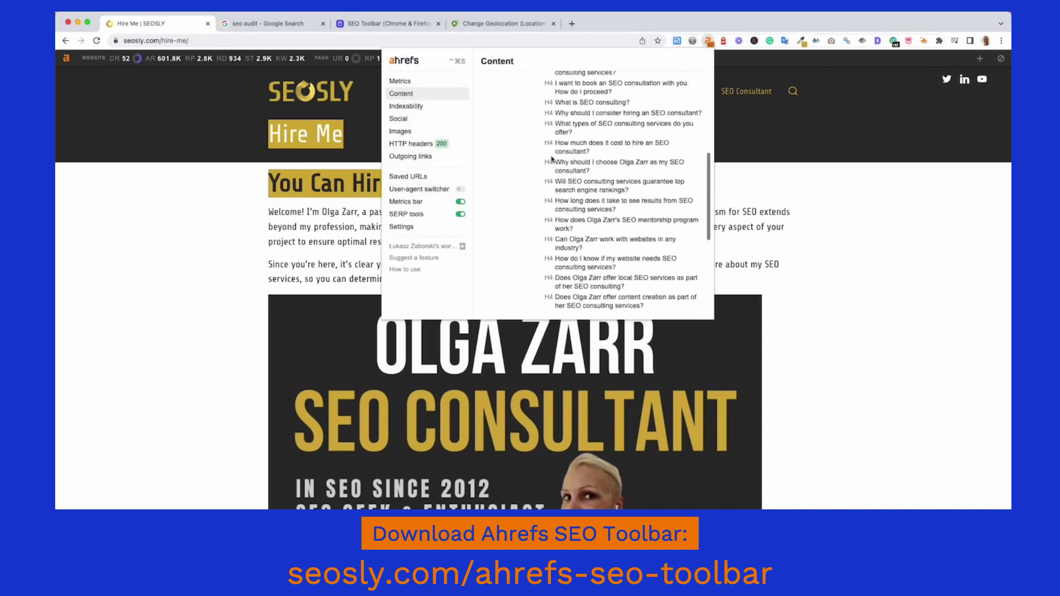
Look through the Ahrefs toolbar's Metrics, Content, Indexability, Images and Outgoing links reports for the Hire Me page, and close the popup
click(426, 81)
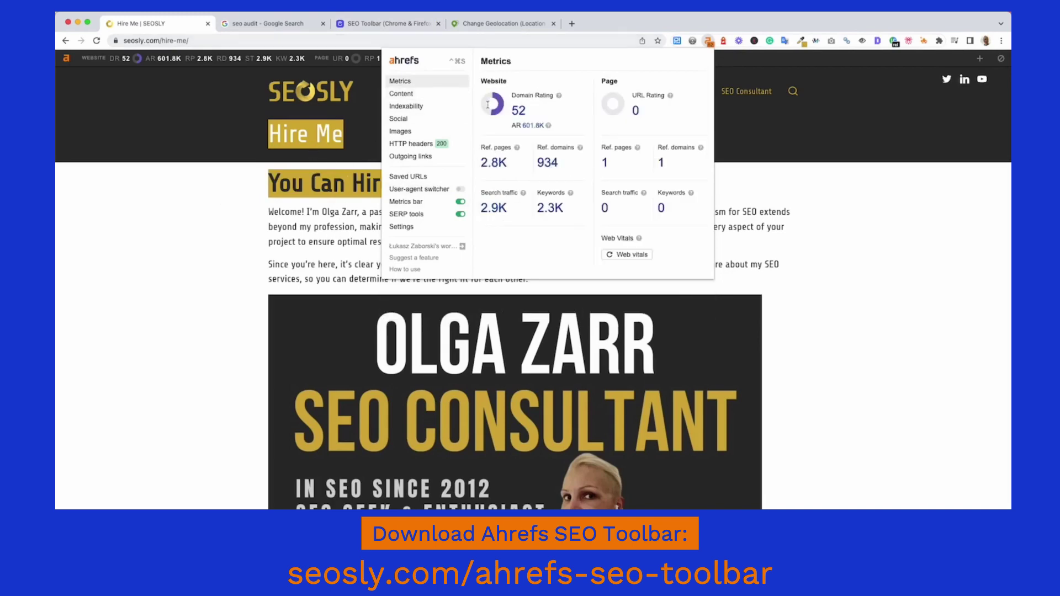
click(431, 92)
click(437, 106)
click(428, 131)
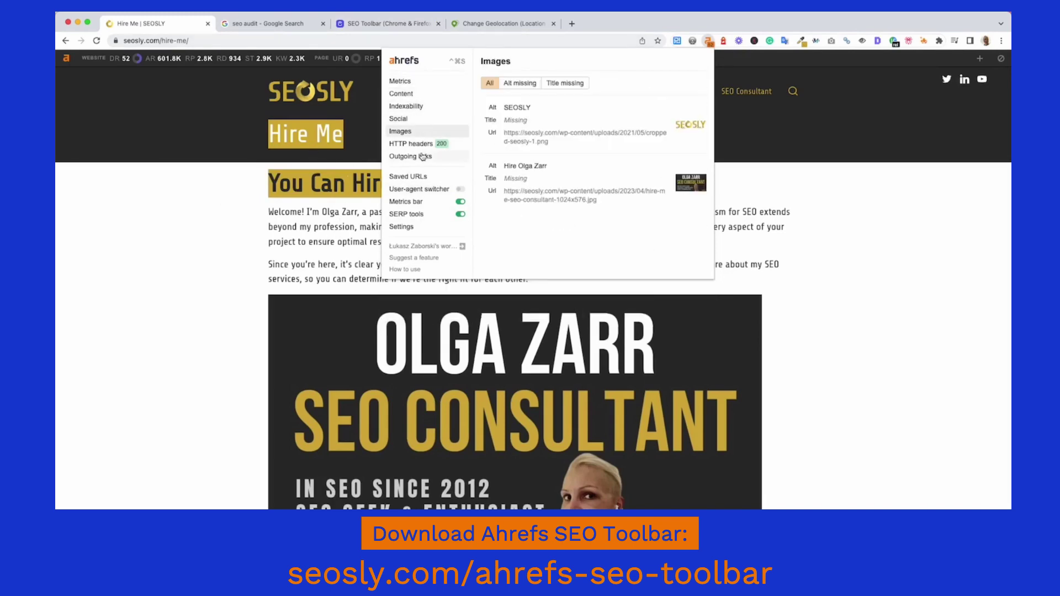
click(419, 155)
click(411, 95)
click(415, 87)
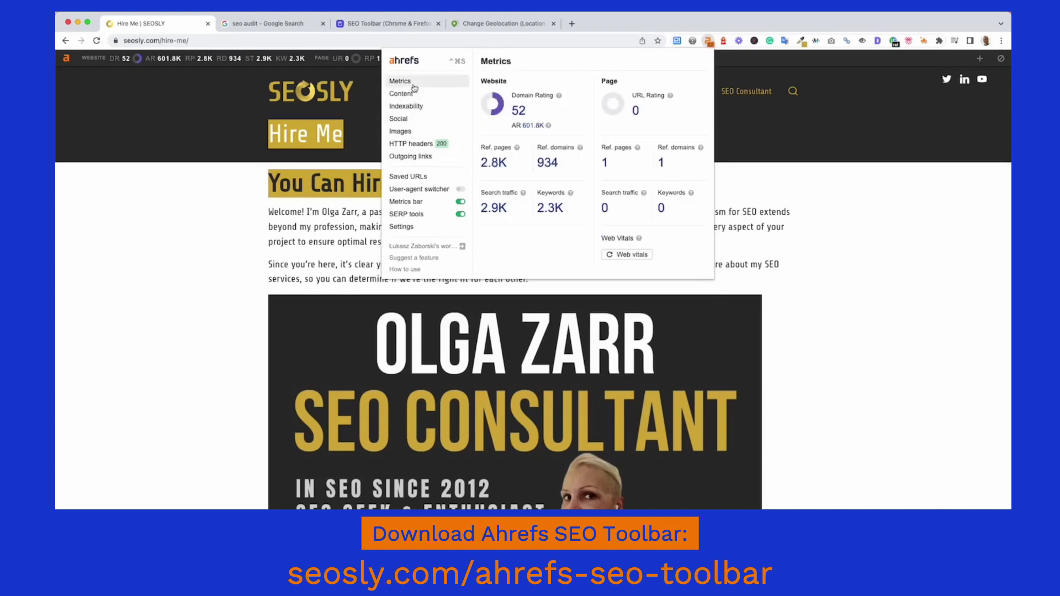
click(195, 173)
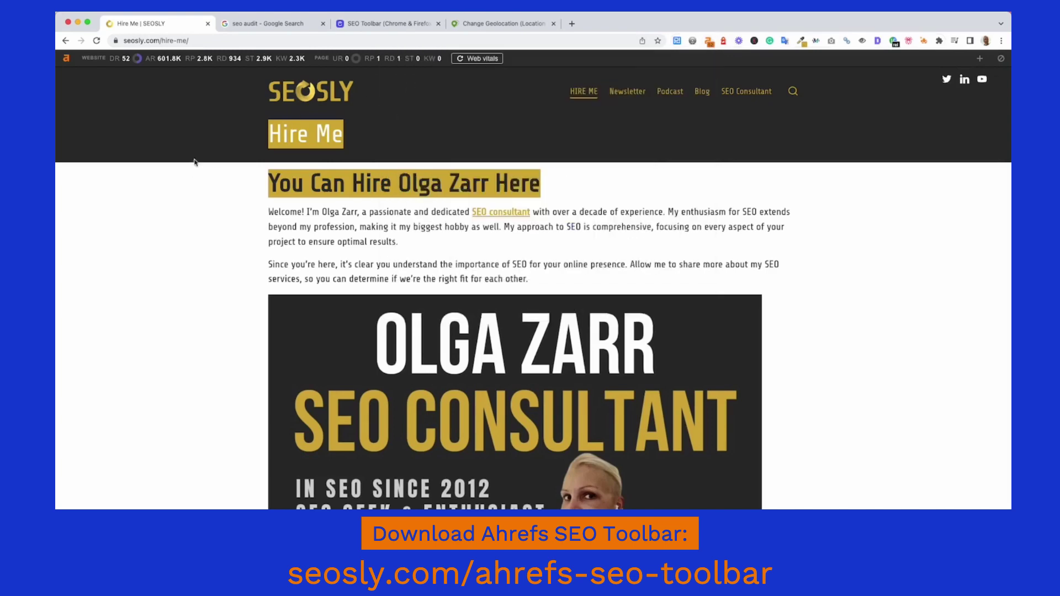
Revisit the Ahrefs feature suggestion board and look through the Ahrefs SEO Toolbar download page
click(389, 23)
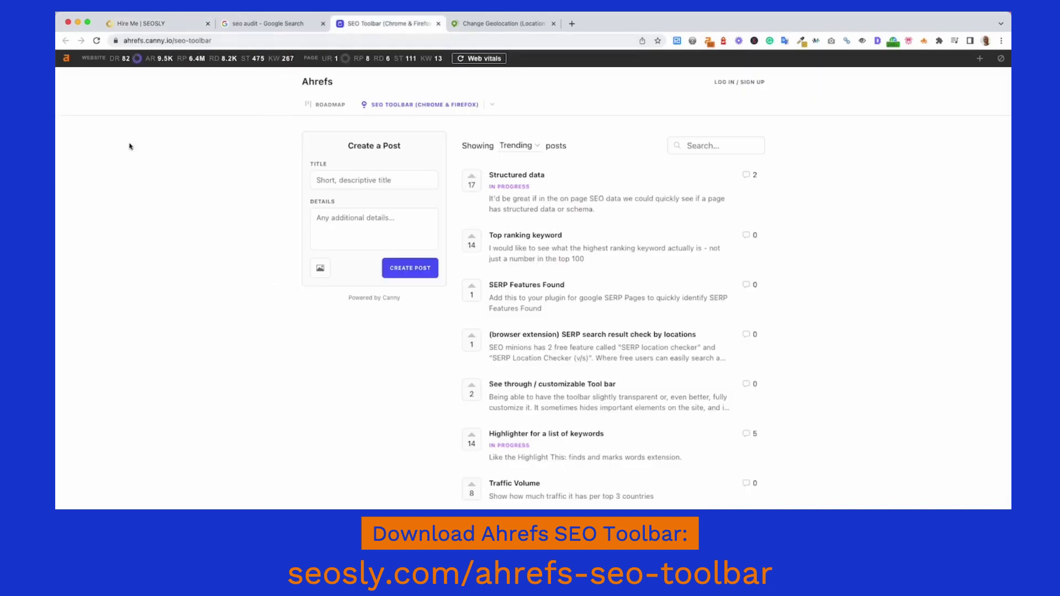
click(268, 23)
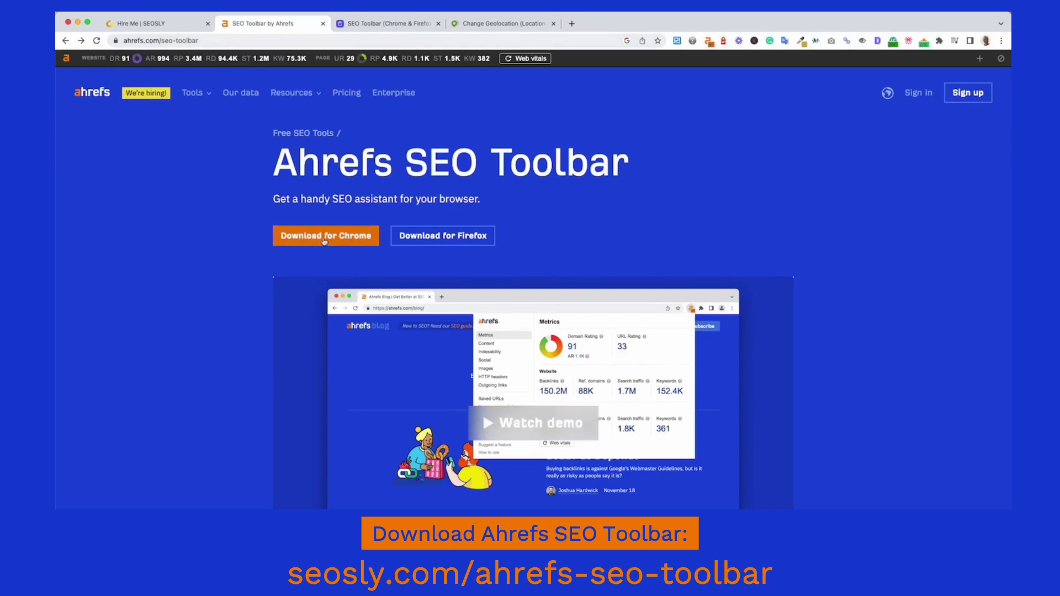
scroll(784, 237, down, 3)
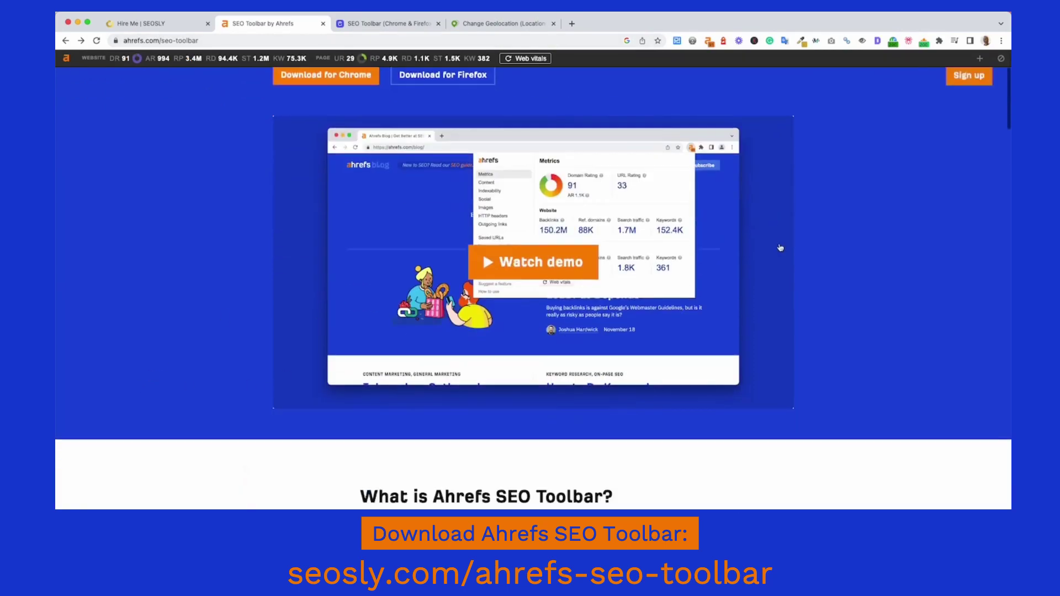
scroll(781, 247, up, 3)
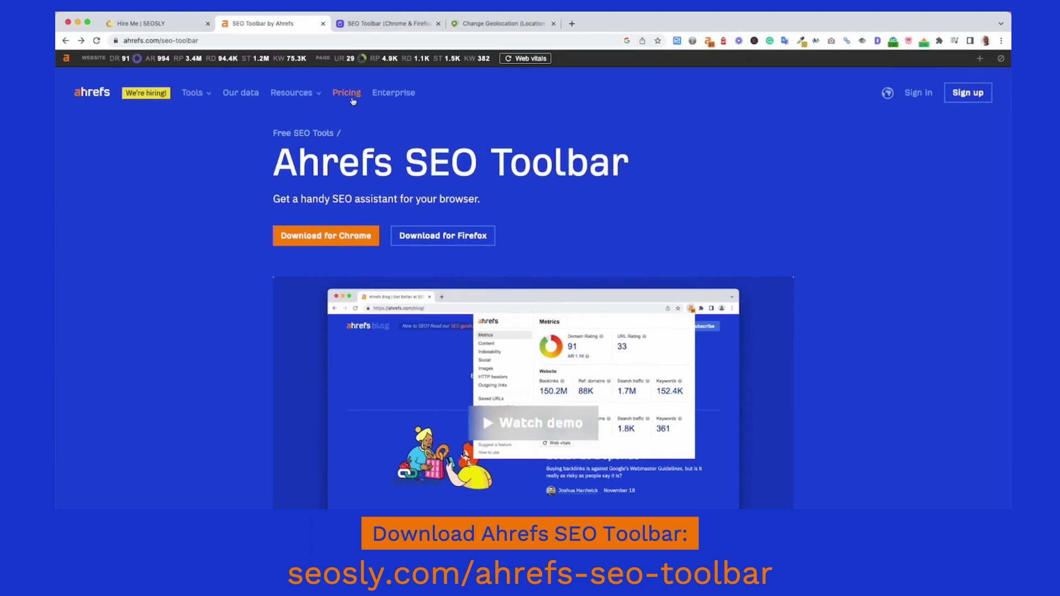
scroll(298, 289, down, 6)
scroll(307, 284, up, 6)
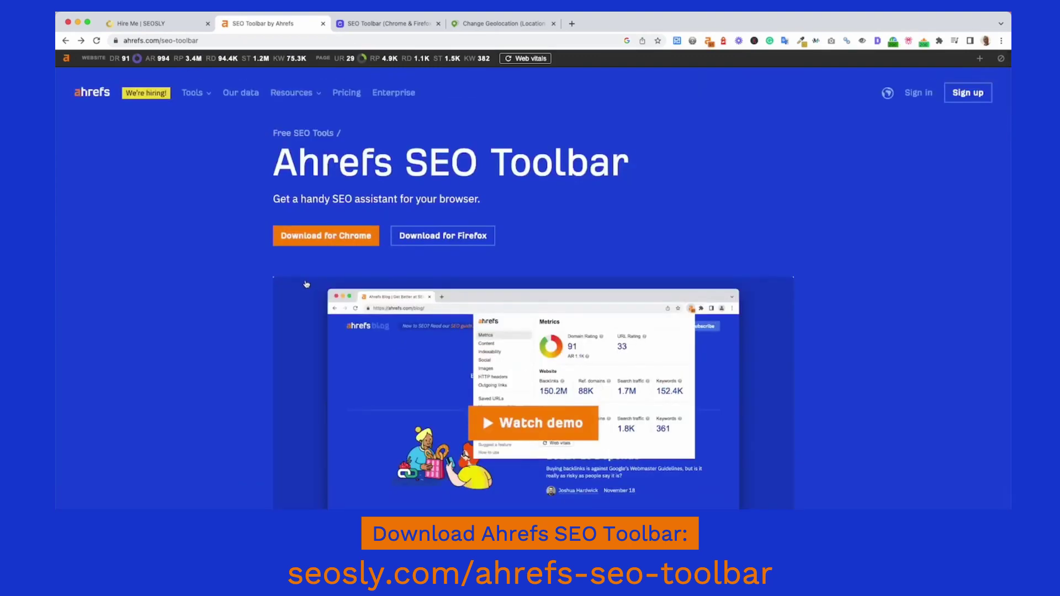